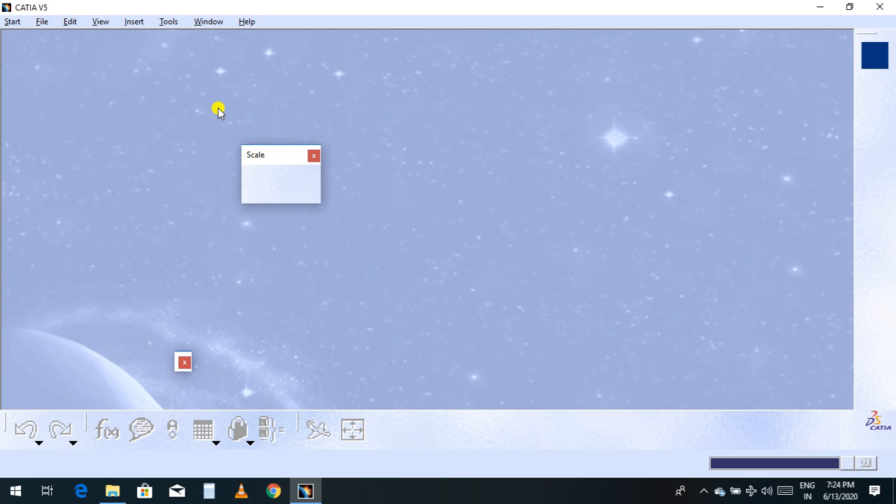
Step: Create a new part in the Part Design workbench
{"action": "left_click", "coordinate": [14, 22]}
{"action": "mouse_move", "coordinate": [68, 155]}
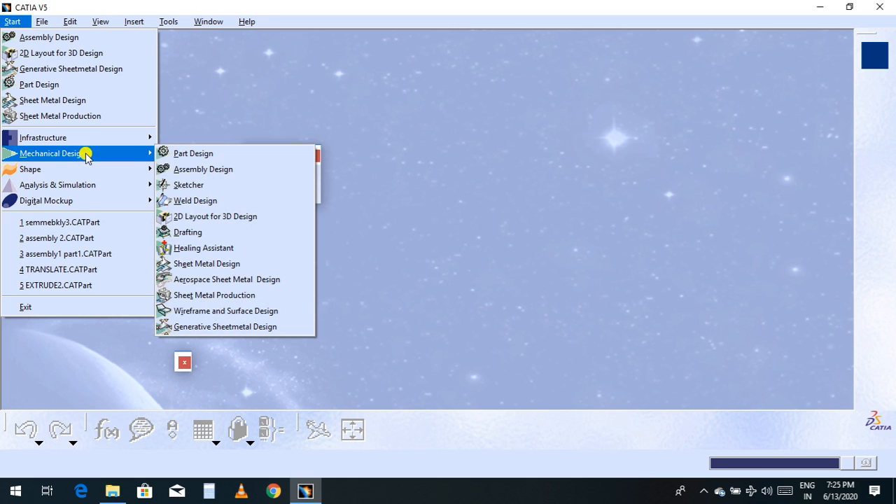
{"action": "left_click", "coordinate": [175, 152]}
{"action": "left_click", "coordinate": [768, 387]}
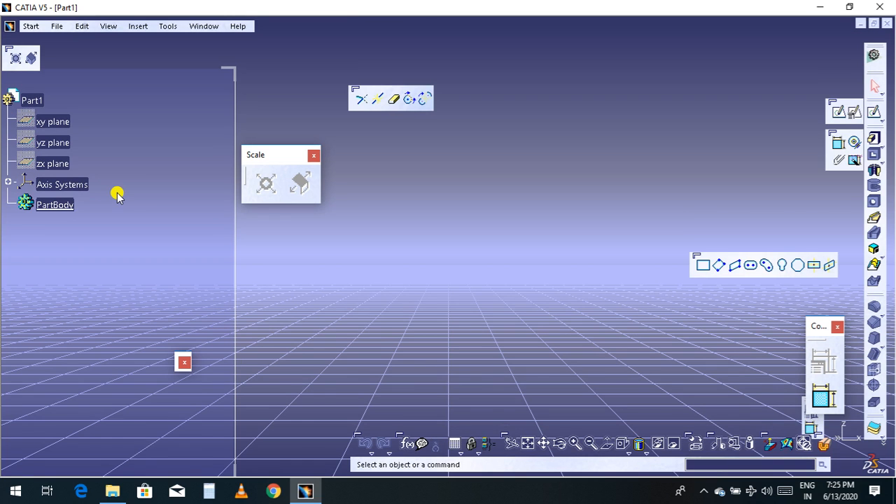
Step: Open a sketch on the xy plane and turn on the compass display
{"action": "left_click", "coordinate": [60, 122]}
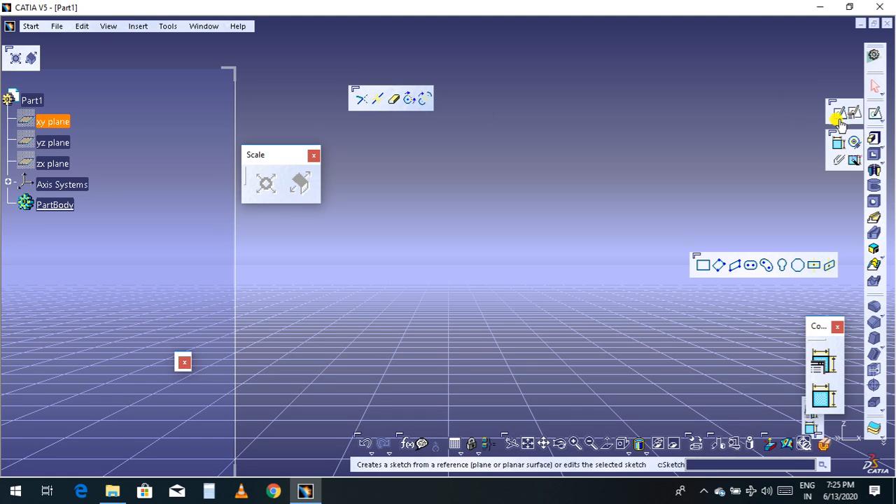
{"action": "left_click", "coordinate": [873, 112]}
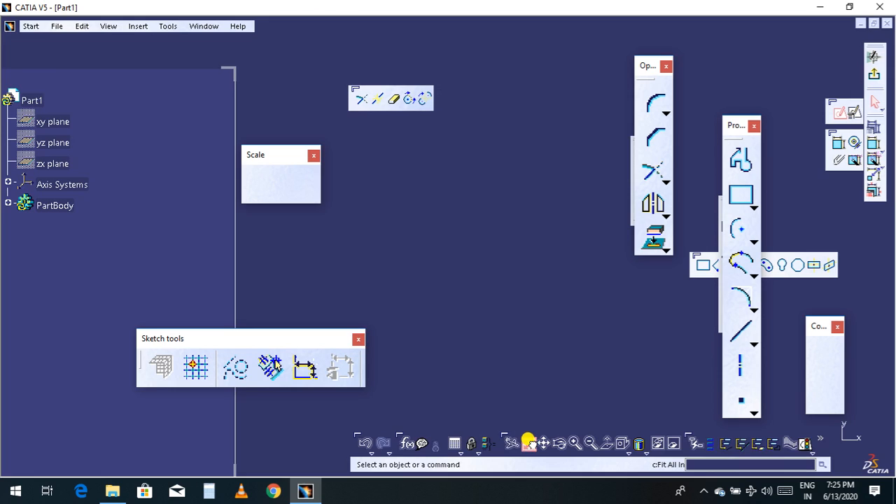
{"action": "left_click", "coordinate": [528, 443]}
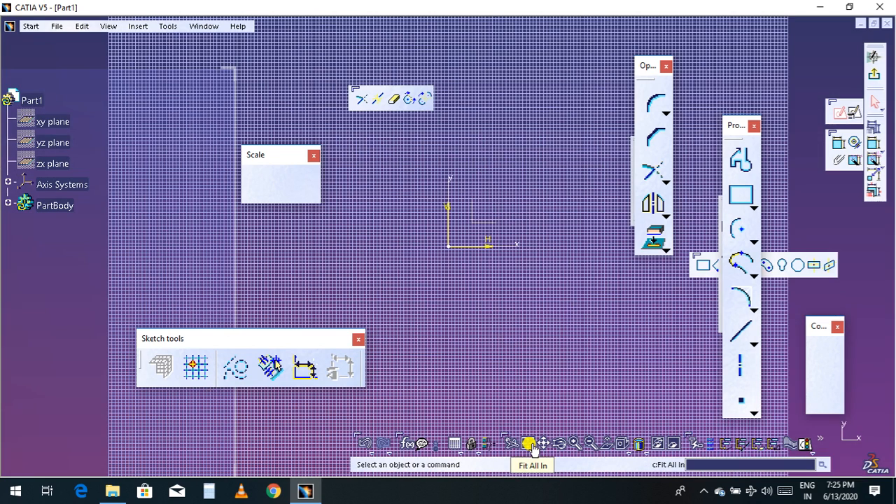
{"action": "left_click", "coordinate": [109, 27]}
{"action": "left_click", "coordinate": [131, 106]}
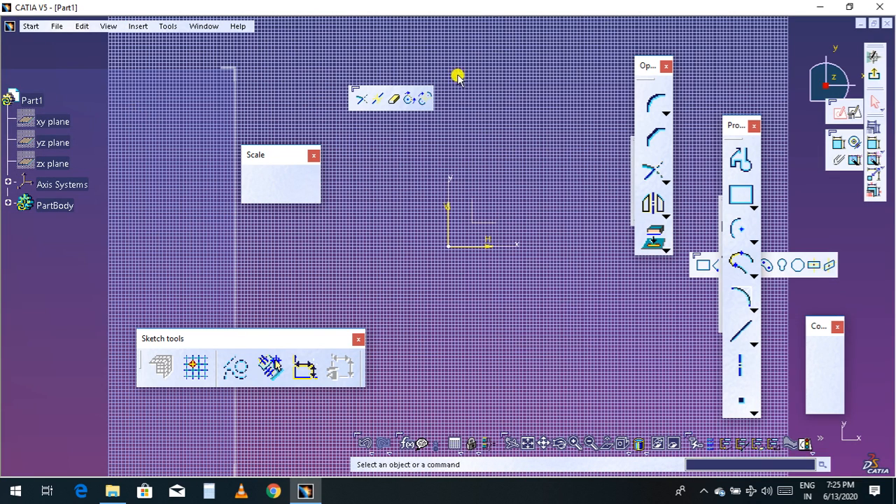
Step: Examine the available sketch profile commands, including predefined profiles, circles, conics, lines, axis and the point types
{"action": "left_click", "coordinate": [168, 27]}
{"action": "mouse_move", "coordinate": [138, 25]}
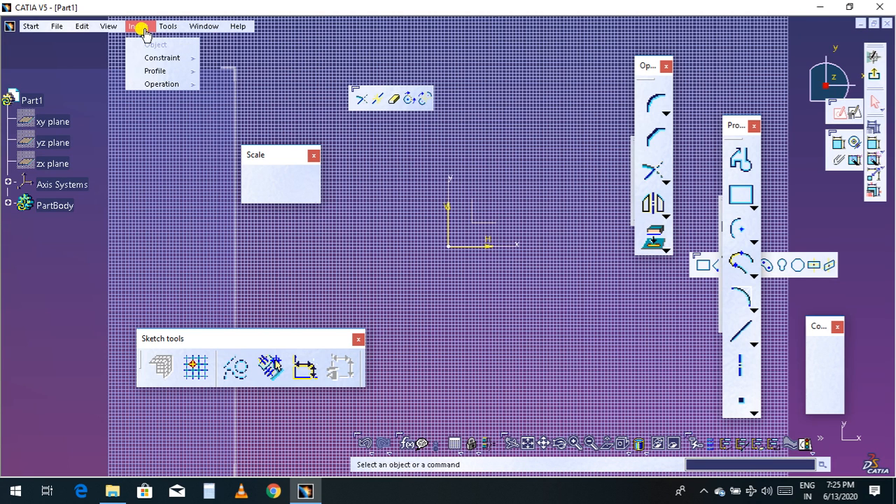
{"action": "mouse_move", "coordinate": [160, 71]}
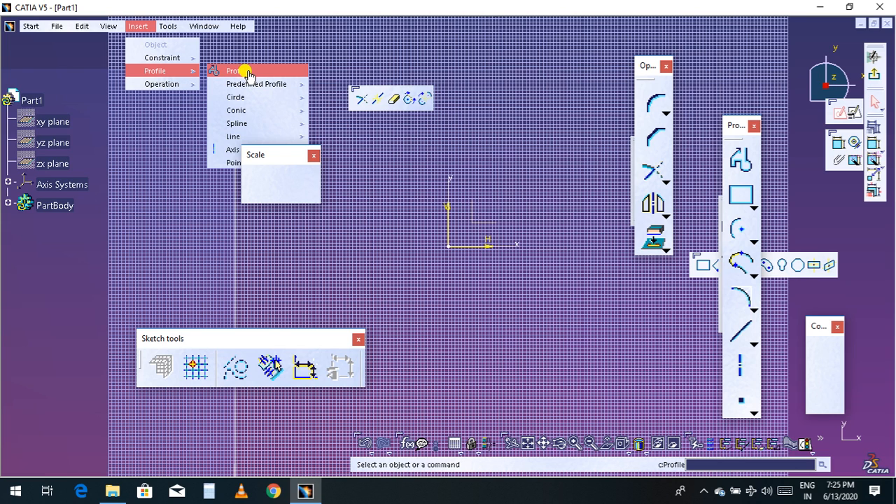
{"action": "mouse_move", "coordinate": [249, 85]}
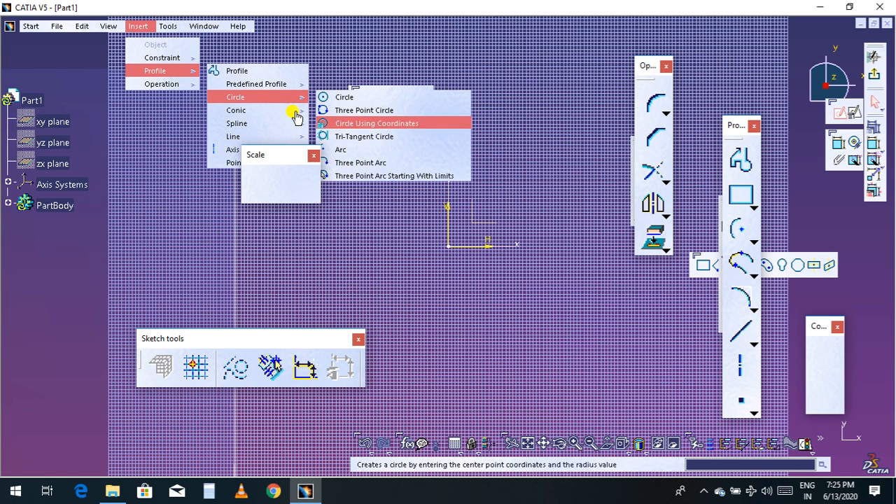
{"action": "mouse_move", "coordinate": [293, 112]}
{"action": "mouse_move", "coordinate": [300, 139]}
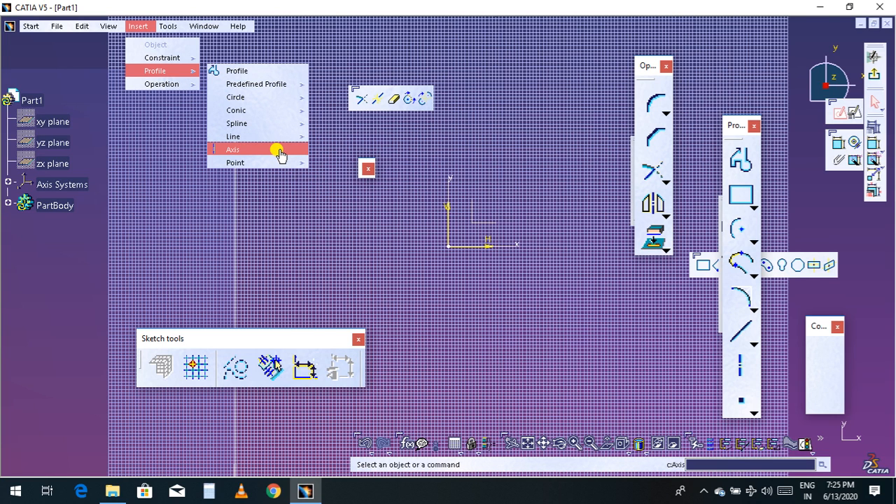
{"action": "mouse_move", "coordinate": [279, 165]}
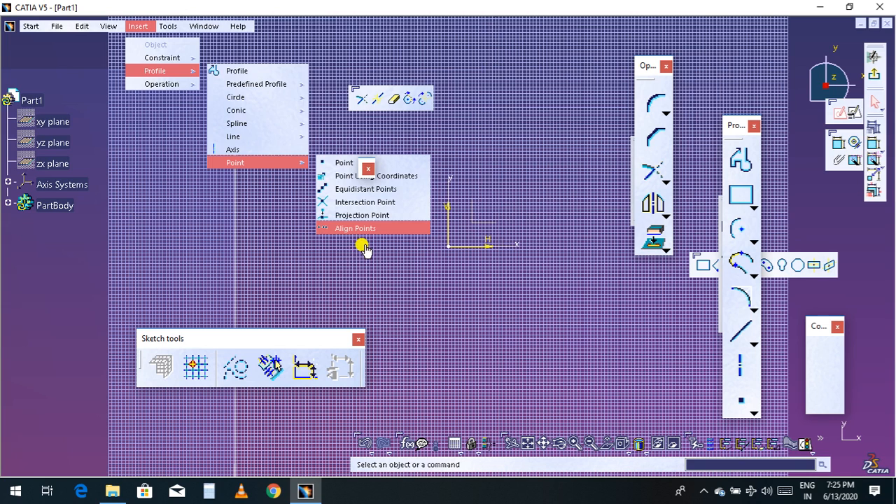
{"action": "left_click", "coordinate": [337, 265]}
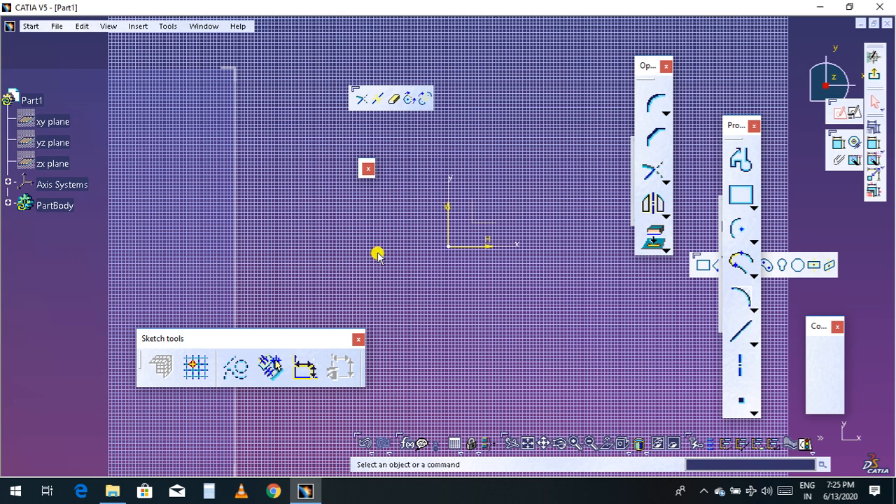
Step: Sketch a rectangle about 24 mm wide and 12 mm high with its first corner at the origin
{"action": "left_click", "coordinate": [743, 199]}
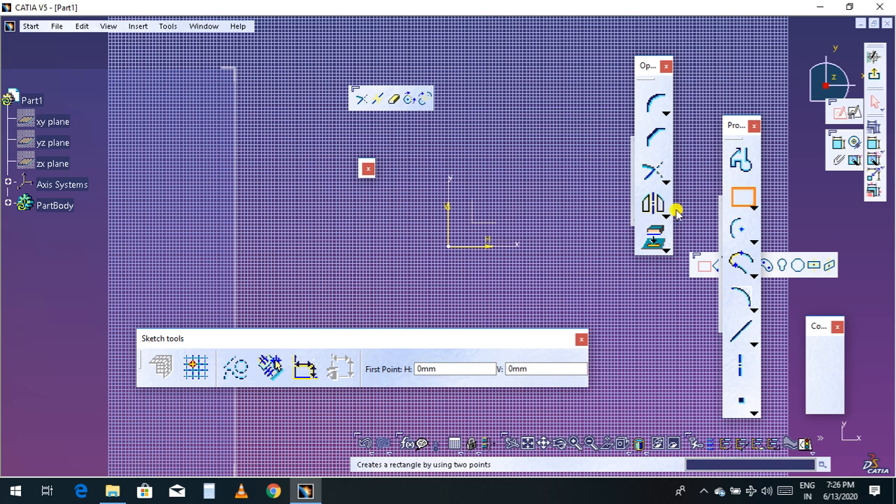
{"action": "left_click", "coordinate": [464, 260]}
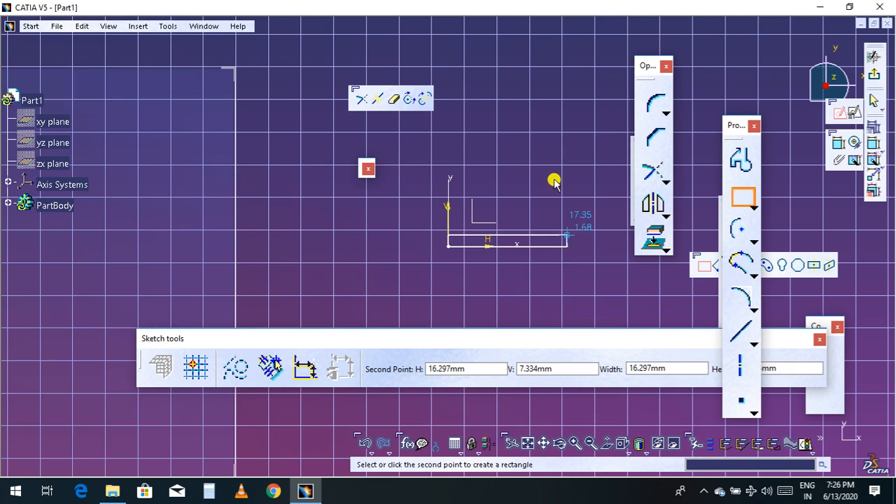
{"action": "left_click", "coordinate": [612, 166]}
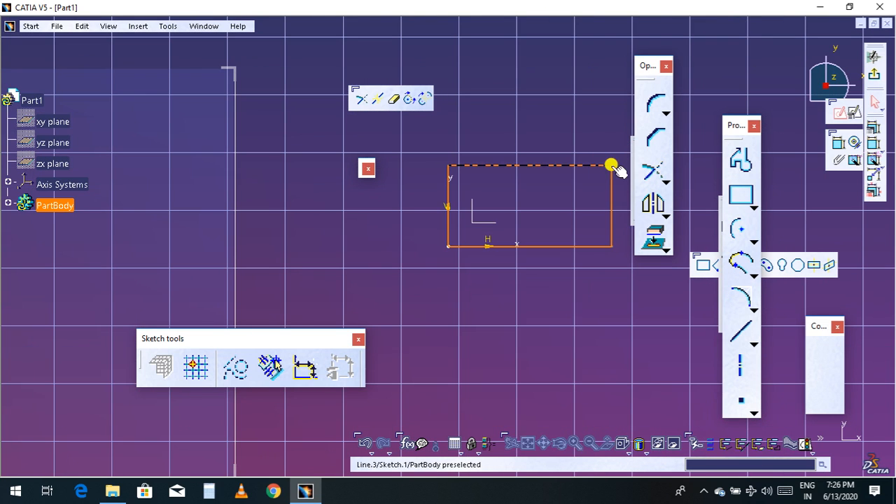
{"action": "left_click", "coordinate": [663, 352]}
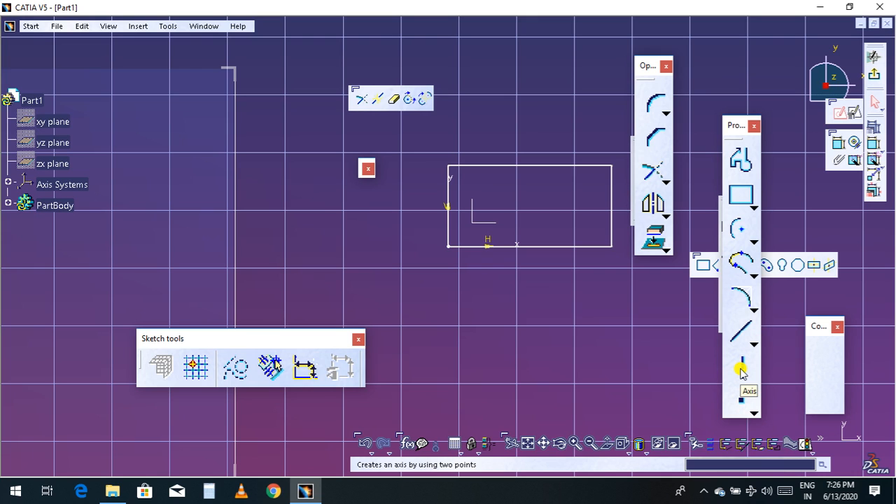
Step: Draw an axis along the rectangle's diagonal, from the origin to the opposite corner
{"action": "left_click", "coordinate": [741, 370]}
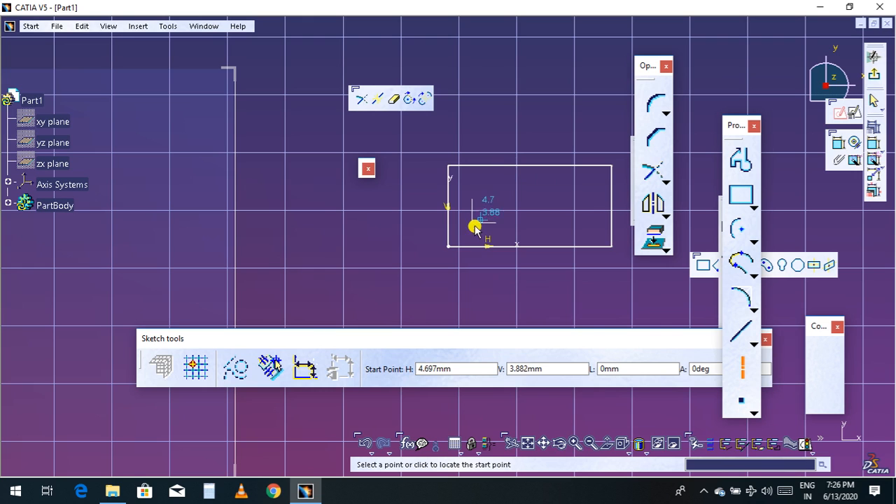
{"action": "left_click", "coordinate": [448, 245]}
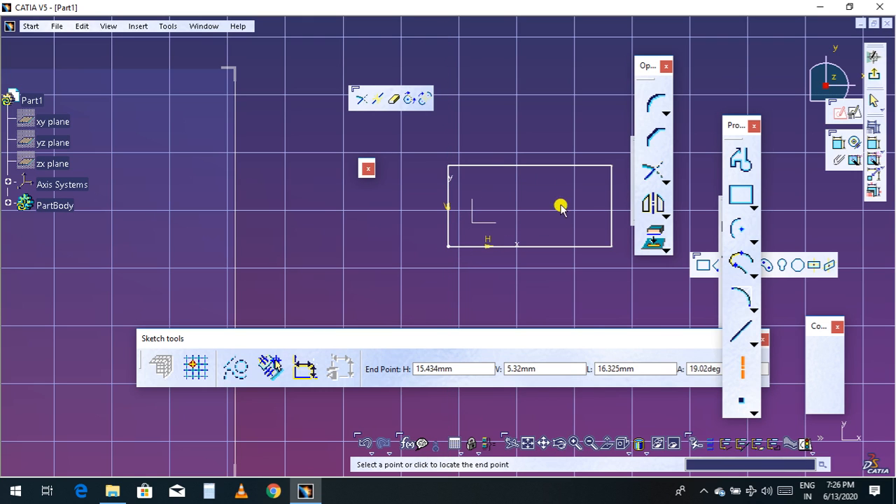
{"action": "left_click", "coordinate": [611, 166]}
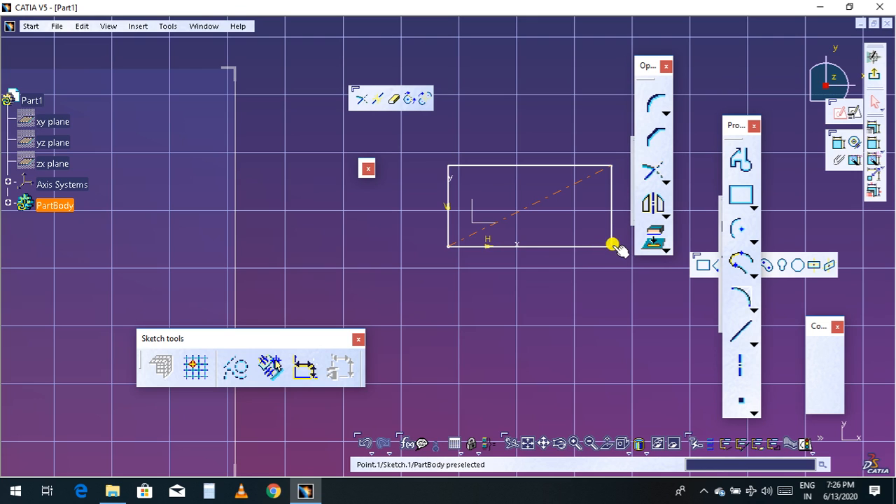
Step: Draw a vertical axis through the rectangle, from the midpoint of its lower edge to its upper edge
{"action": "left_click", "coordinate": [738, 365]}
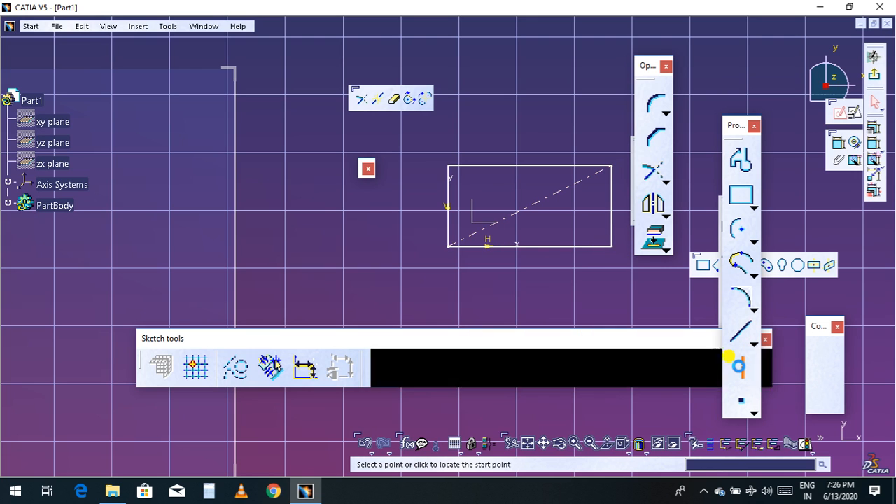
{"action": "left_click", "coordinate": [528, 244]}
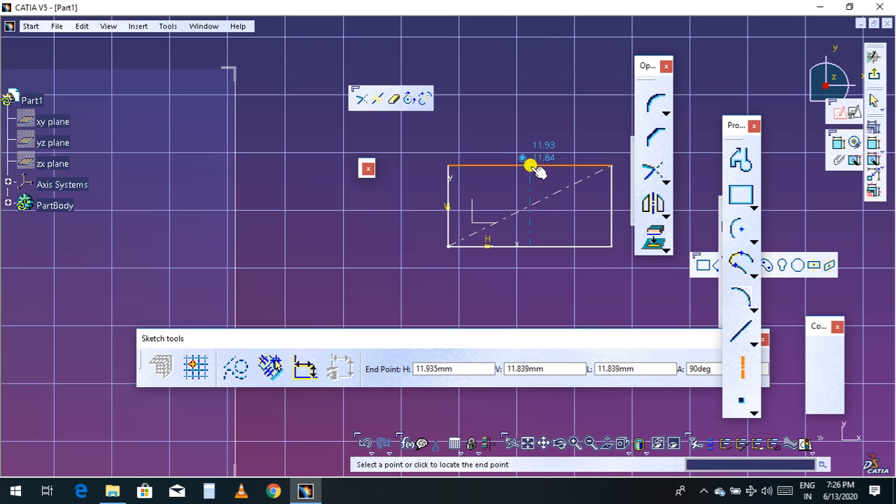
{"action": "left_click", "coordinate": [530, 166]}
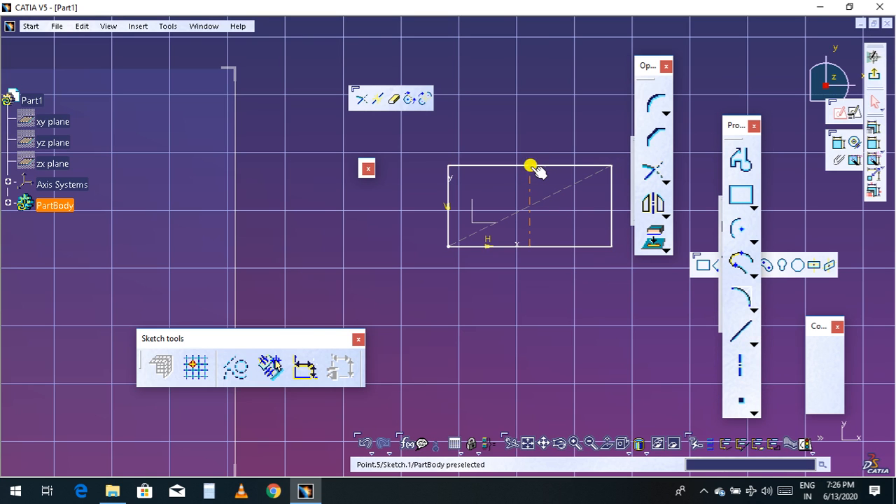
{"action": "left_click", "coordinate": [553, 233]}
Step: Place three separate points in a triangular arrangement in the empty area beyond the rectangle's right edge
{"action": "middle_click_drag", "start_coordinate": [550, 331], "coordinate": [369, 345]}
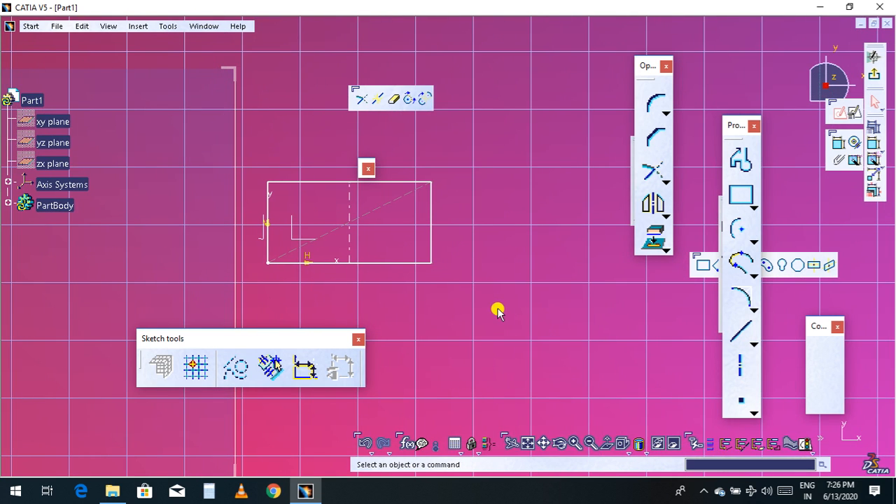
{"action": "left_click", "coordinate": [752, 412]}
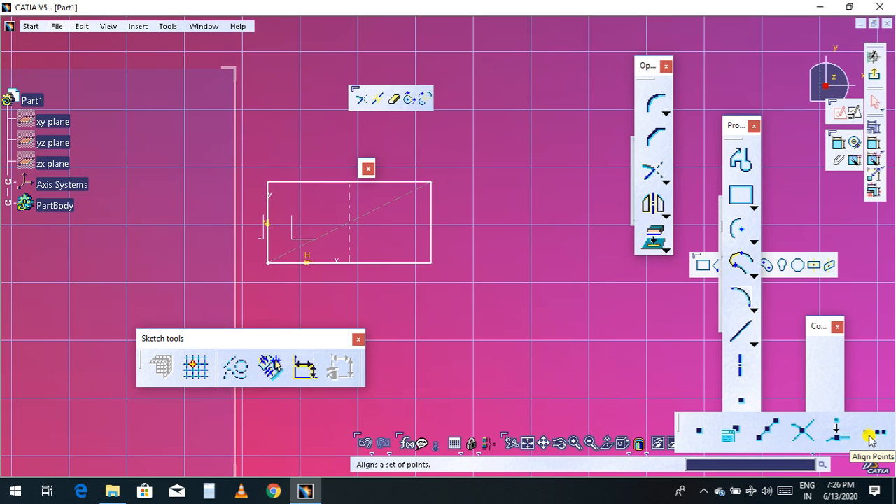
{"action": "left_click", "coordinate": [706, 435]}
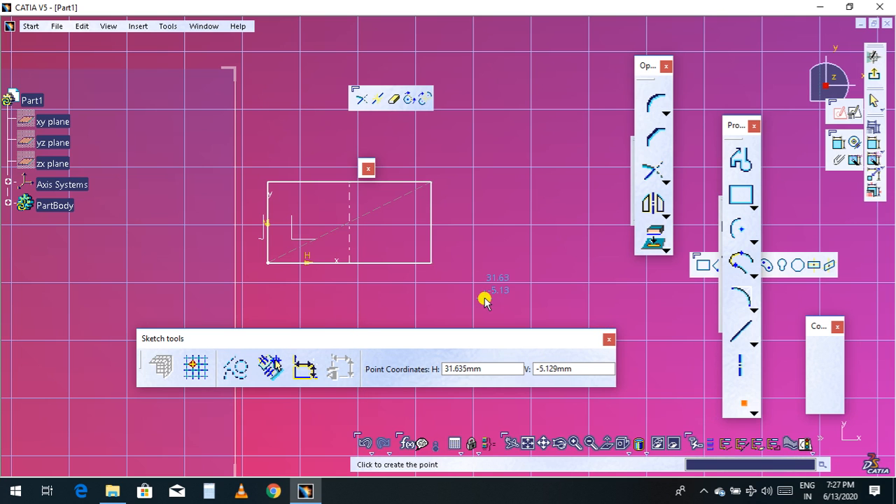
{"action": "middle_click_drag", "start_coordinate": [474, 202], "coordinate": [306, 236]}
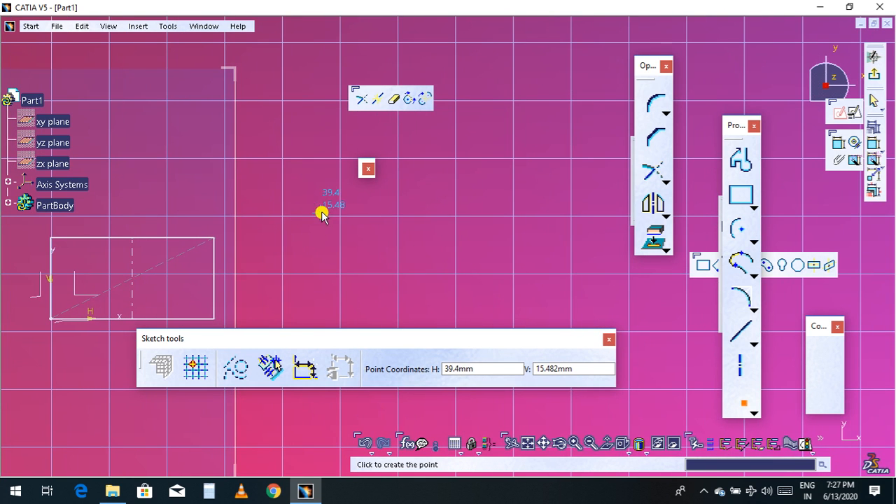
{"action": "left_click", "coordinate": [365, 202]}
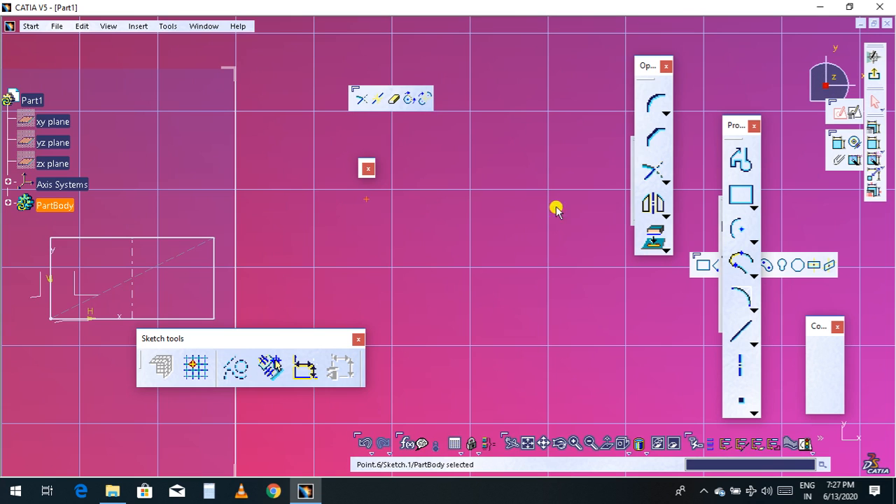
{"action": "left_click", "coordinate": [593, 176]}
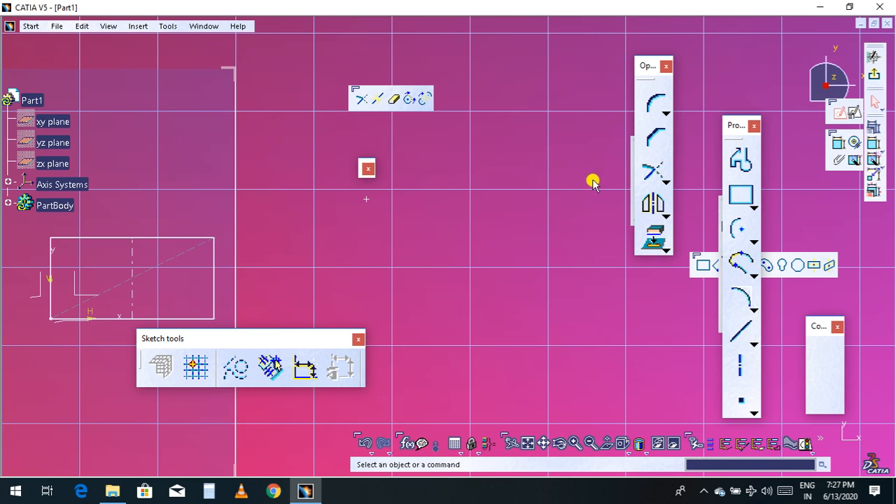
{"action": "left_click", "coordinate": [740, 404]}
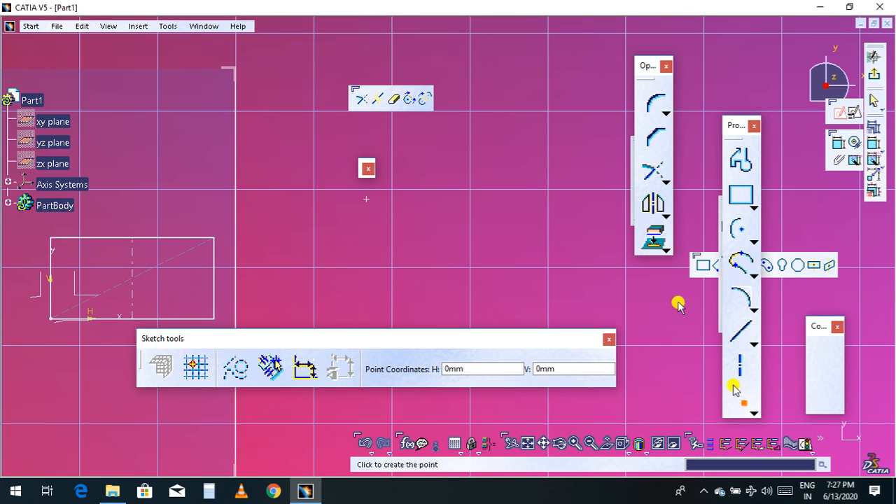
{"action": "left_click", "coordinate": [594, 160]}
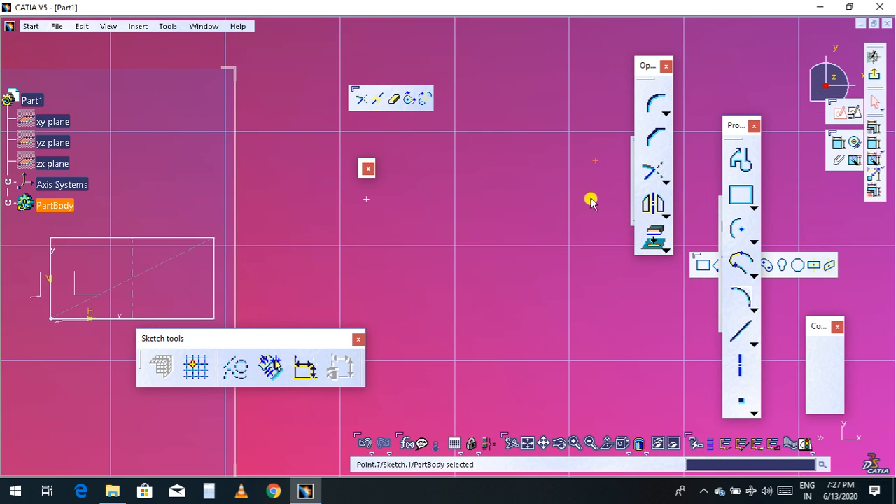
{"action": "left_click", "coordinate": [740, 399]}
{"action": "left_click", "coordinate": [521, 298]}
Step: Dimension the distance between the lowest point and the leftmost point, placing the dimension below them
{"action": "left_click", "coordinate": [842, 146]}
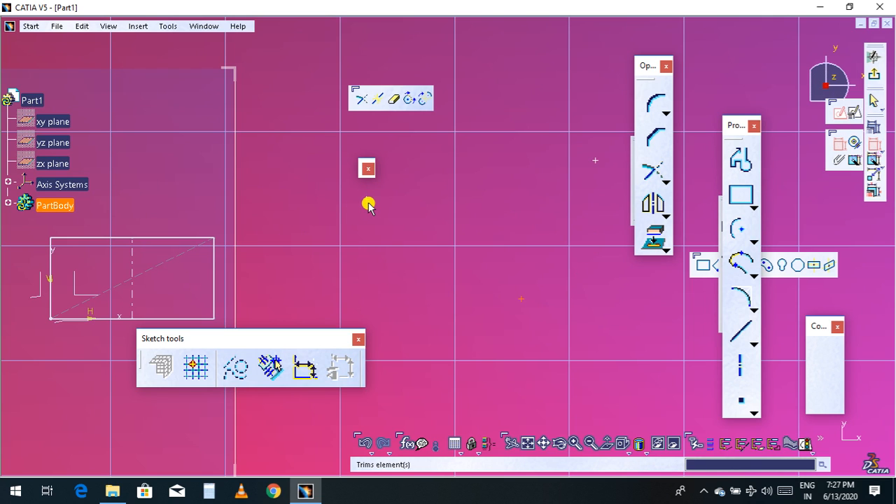
{"action": "left_click", "coordinate": [367, 200]}
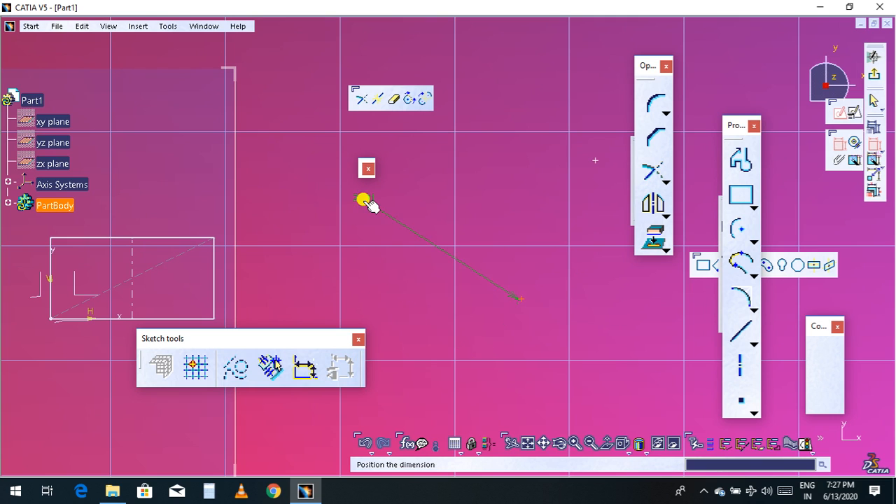
{"action": "left_click", "coordinate": [440, 316]}
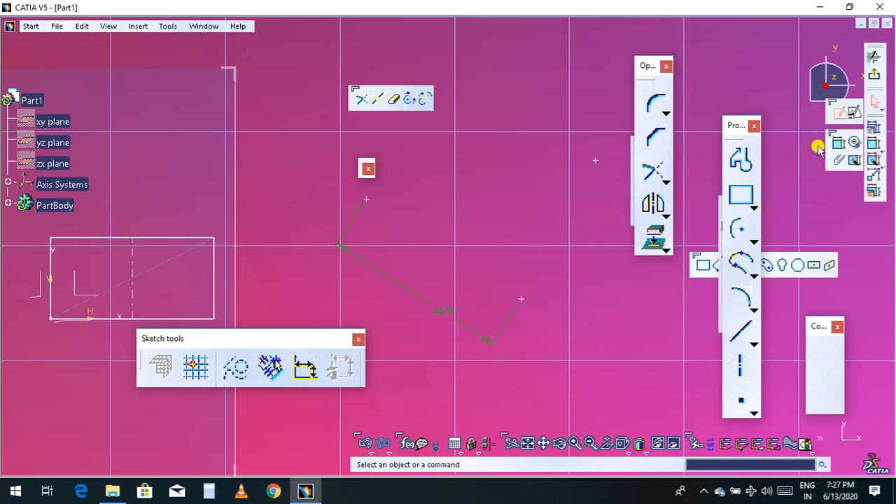
Step: Dimension the distance between the lowest point and the upper-right point, placing the dimension on the outer side of the pair
{"action": "left_click", "coordinate": [842, 145]}
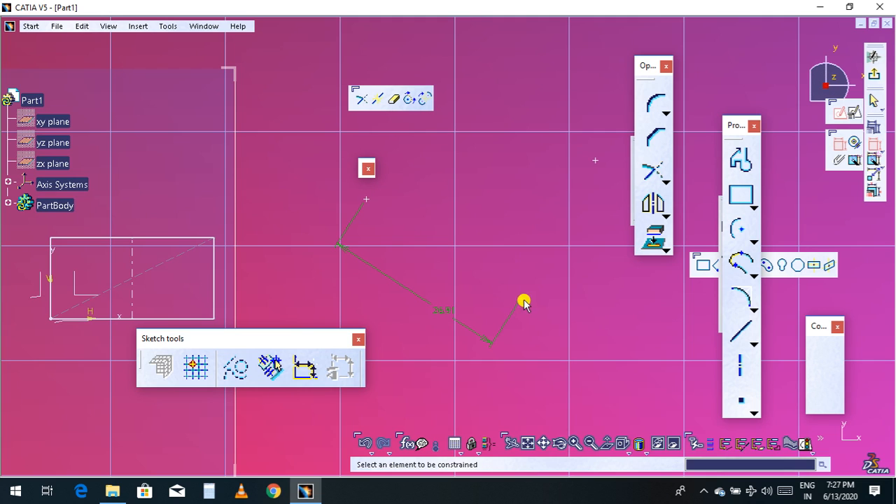
{"action": "left_click", "coordinate": [594, 161]}
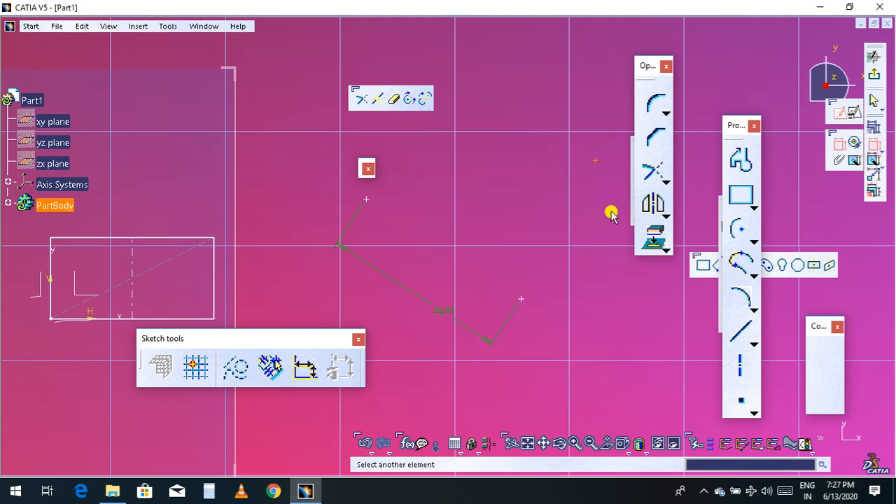
{"action": "left_click", "coordinate": [520, 300]}
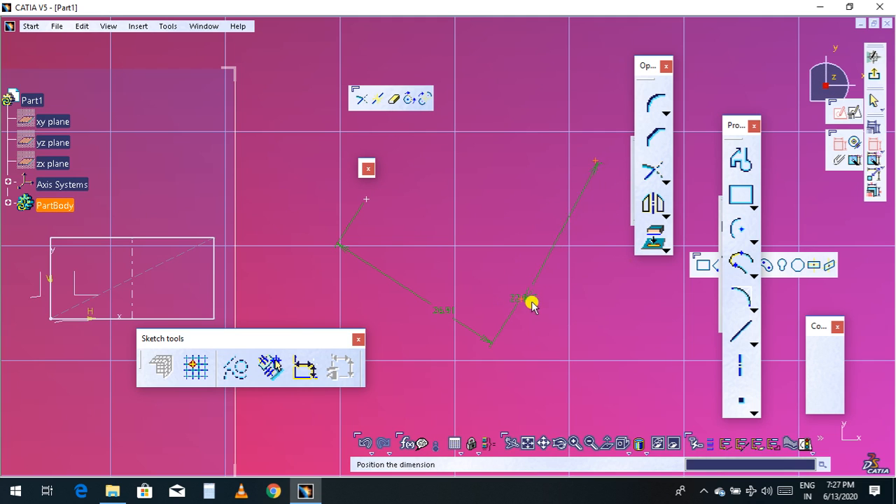
{"action": "left_click", "coordinate": [571, 287]}
{"action": "mouse_move", "coordinate": [592, 315]}
{"action": "middle_mouse_down"}
{"action": "mouse_move", "coordinate": [553, 315]}
{"action": "mouse_move", "coordinate": [498, 344]}
{"action": "mouse_move", "coordinate": [532, 350]}
{"action": "mouse_move", "coordinate": [544, 324]}
{"action": "mouse_move", "coordinate": [551, 330]}
{"action": "middle_mouse_up"}
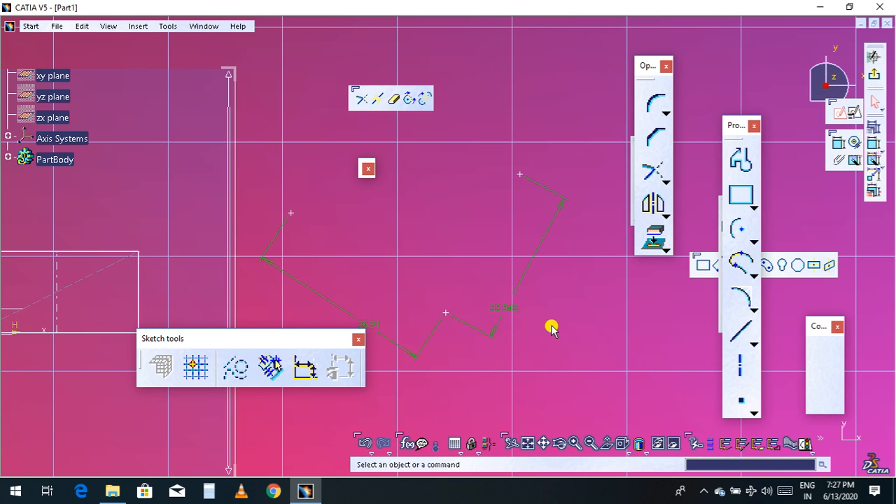
Step: Draw a line from the leftmost point to the upper-right point of the triangular arrangement
{"action": "left_click", "coordinate": [748, 333]}
{"action": "left_click", "coordinate": [740, 348]}
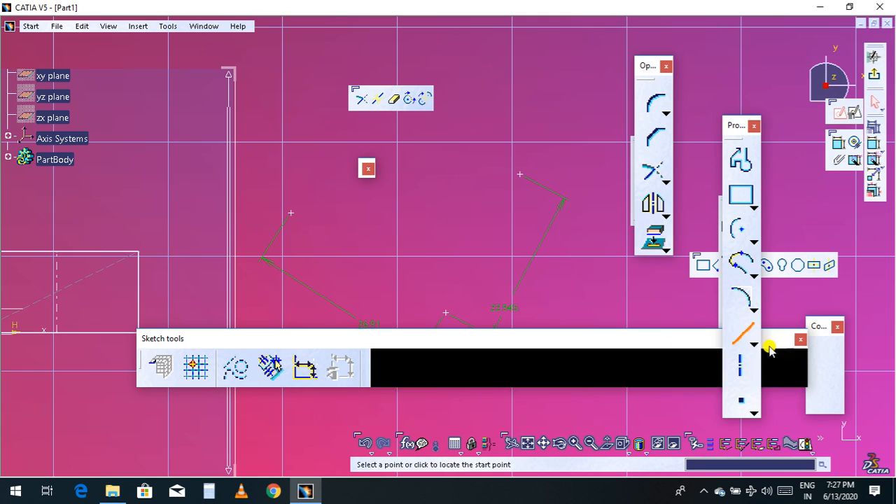
{"action": "left_click", "coordinate": [291, 212]}
{"action": "left_click", "coordinate": [521, 173]}
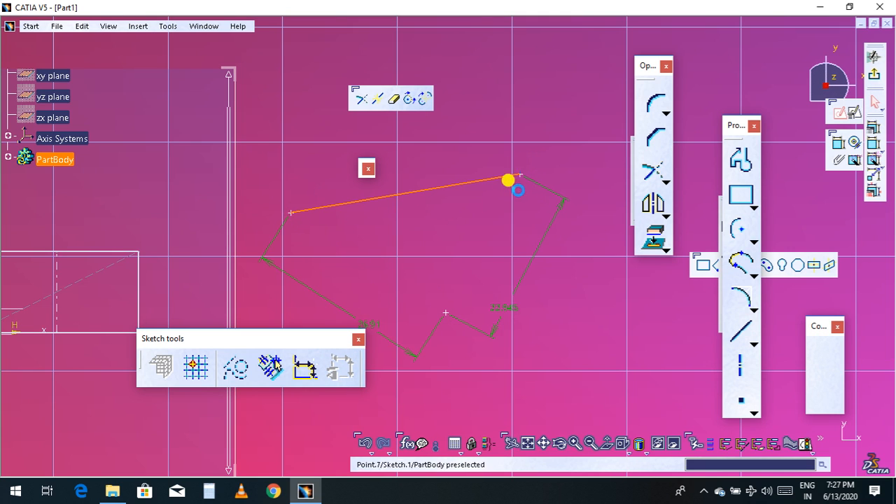
Step: Draw a second line from the lowest point to the upper-right point of the triangular arrangement
{"action": "left_click", "coordinate": [741, 337]}
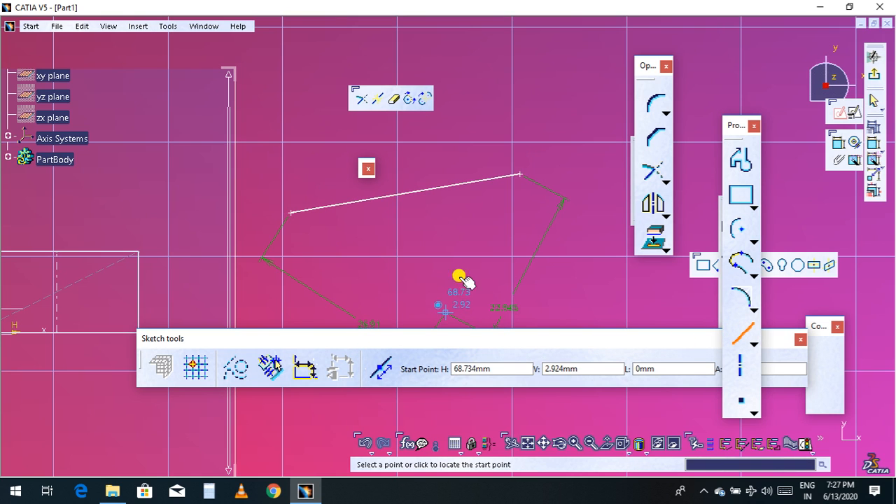
{"action": "left_click", "coordinate": [445, 311]}
{"action": "left_click", "coordinate": [520, 173]}
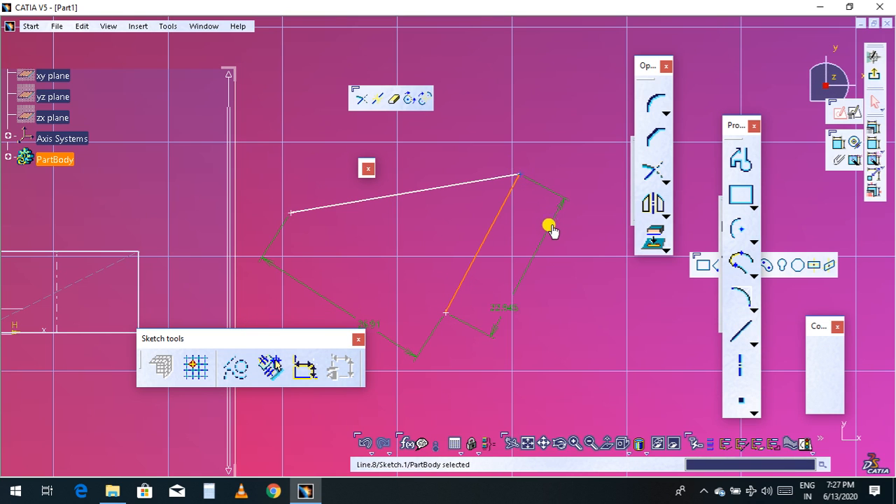
{"action": "left_click", "coordinate": [552, 247]}
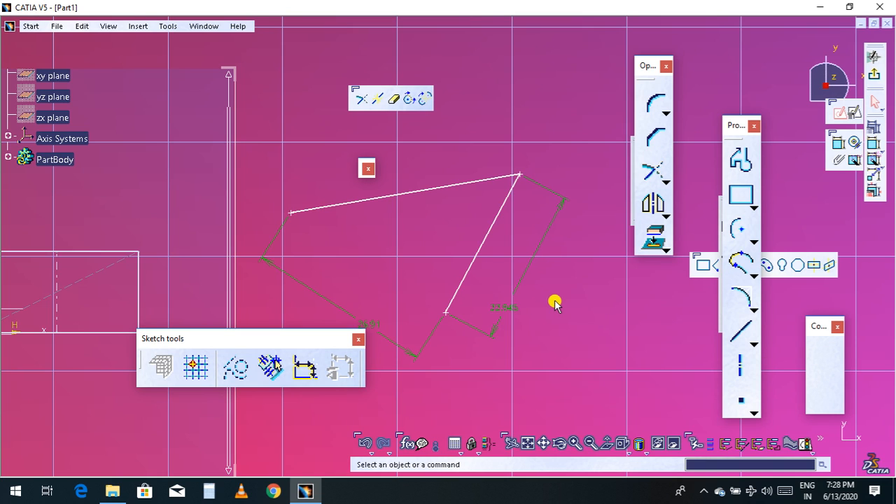
Step: Create a point by Cartesian coordinates at H 20 mm and V 20 mm
{"action": "left_click", "coordinate": [752, 412]}
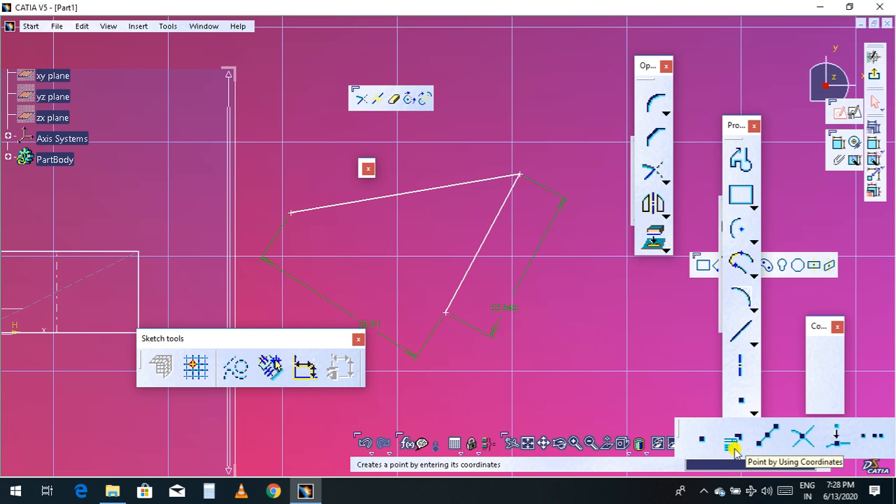
{"action": "left_click", "coordinate": [733, 446]}
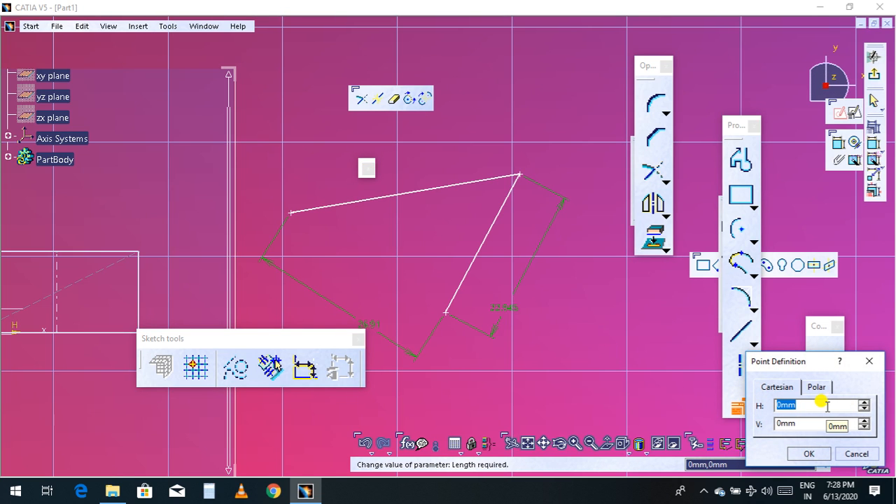
{"action": "type", "text": "20"}
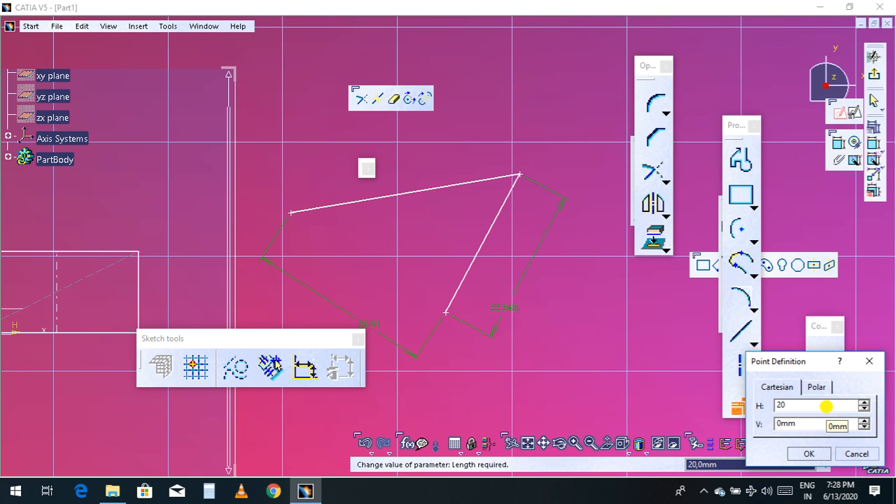
{"action": "scroll", "coordinate": [826, 406], "scroll_direction": "down", "scroll_amount": 1}
{"action": "left_click", "coordinate": [801, 423]}
{"action": "type", "text": "20"}
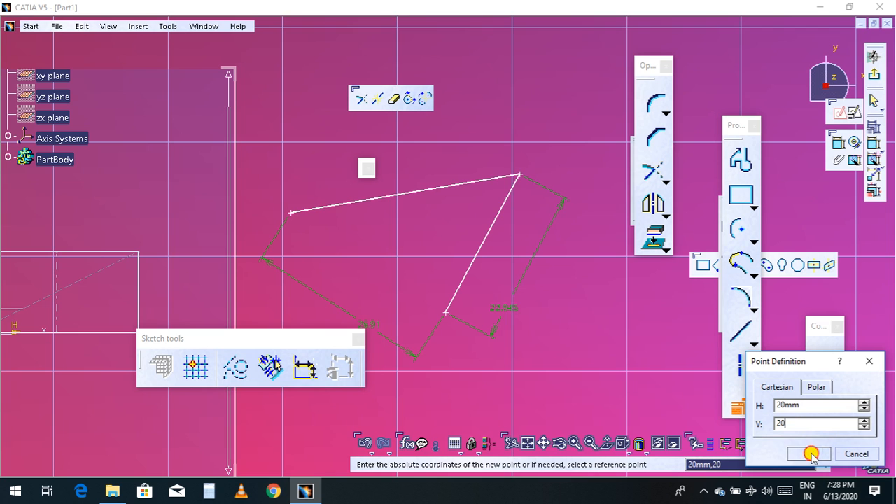
{"action": "left_click", "coordinate": [810, 453]}
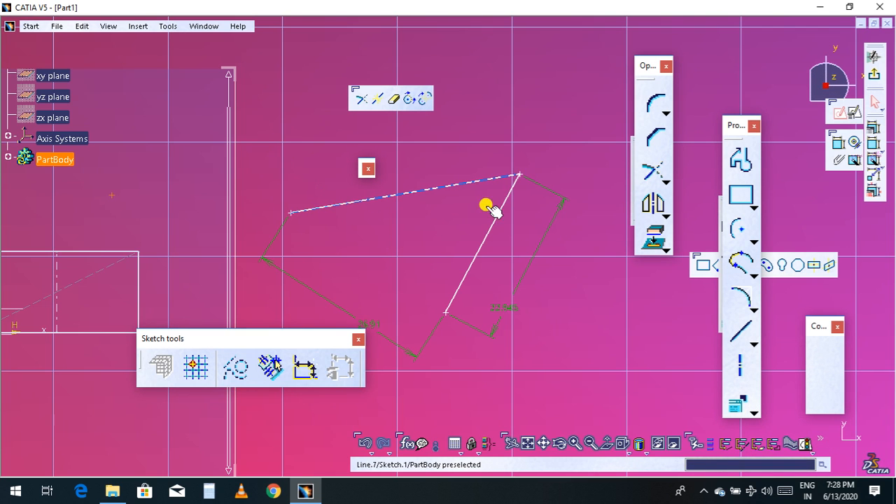
Step: Create another point by coordinates, offset H 30 mm and V 30 mm from the point above the rectangle as reference
{"action": "left_click", "coordinate": [525, 439]}
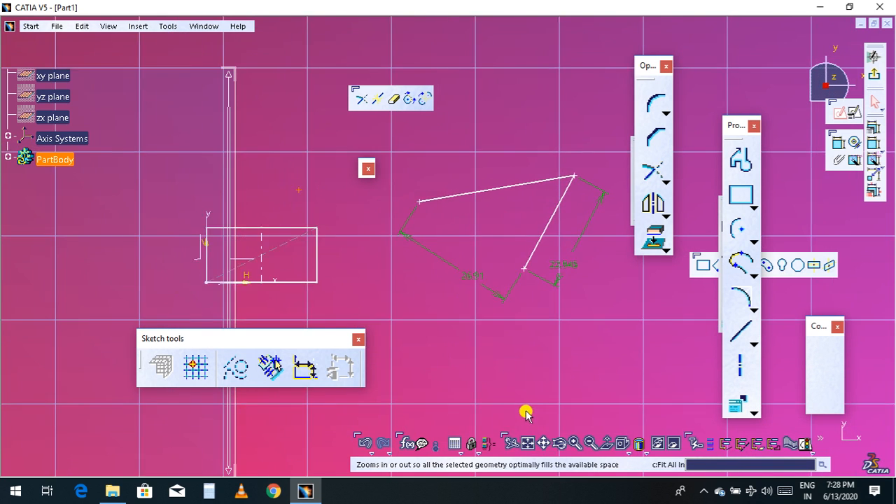
{"action": "left_click", "coordinate": [349, 189]}
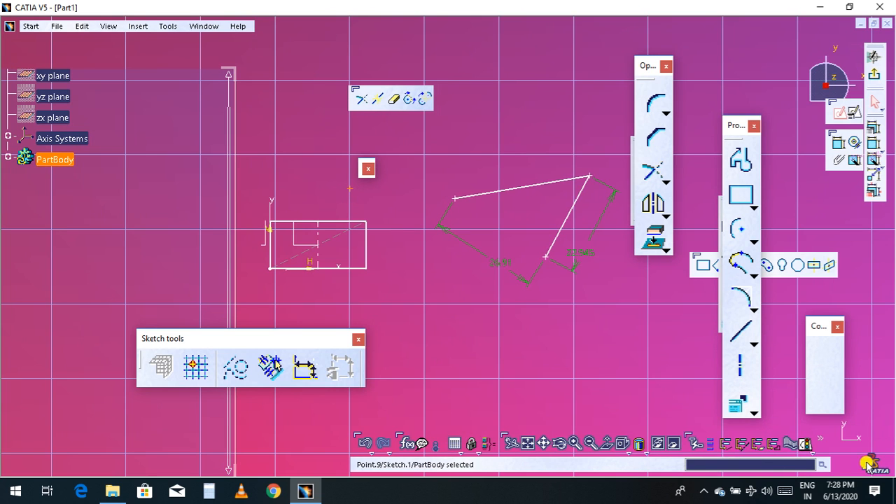
{"action": "left_click", "coordinate": [751, 416]}
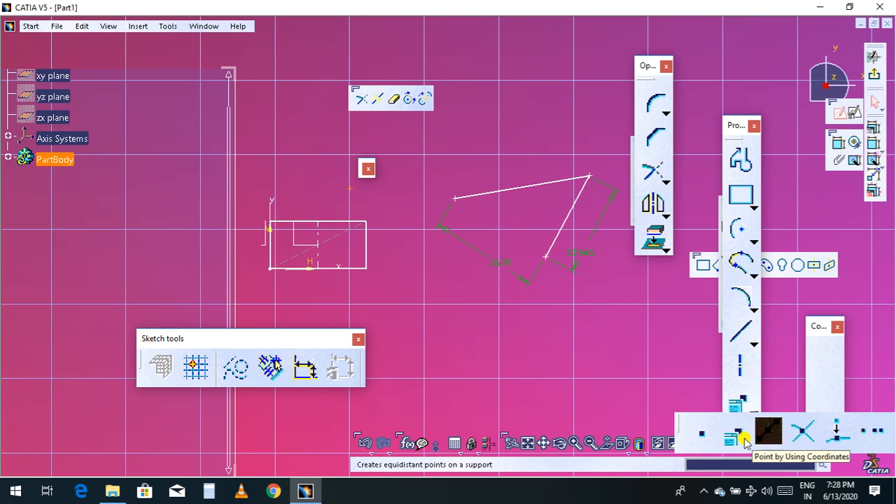
{"action": "left_click", "coordinate": [732, 438]}
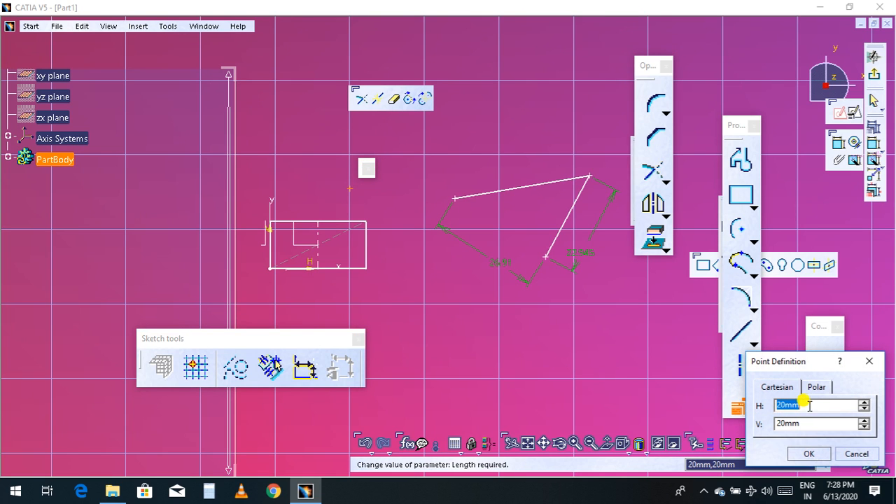
{"action": "type", "text": "30"}
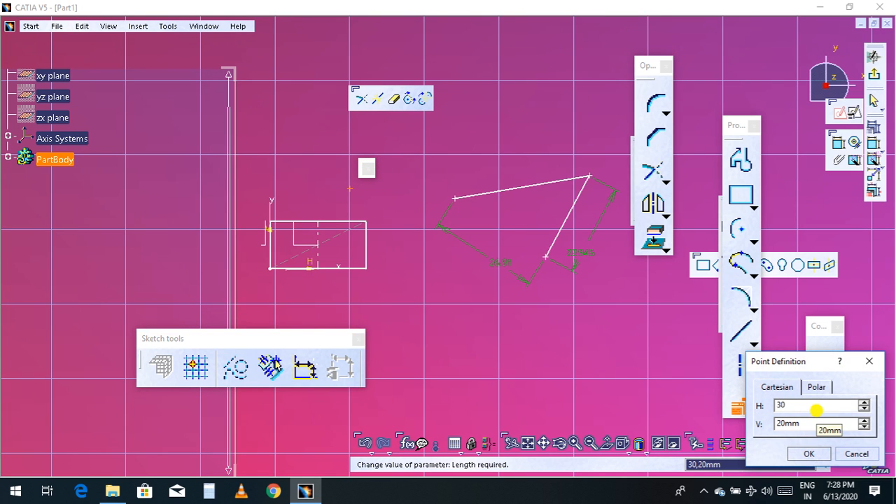
{"action": "left_click", "coordinate": [811, 424]}
{"action": "type", "text": "30"}
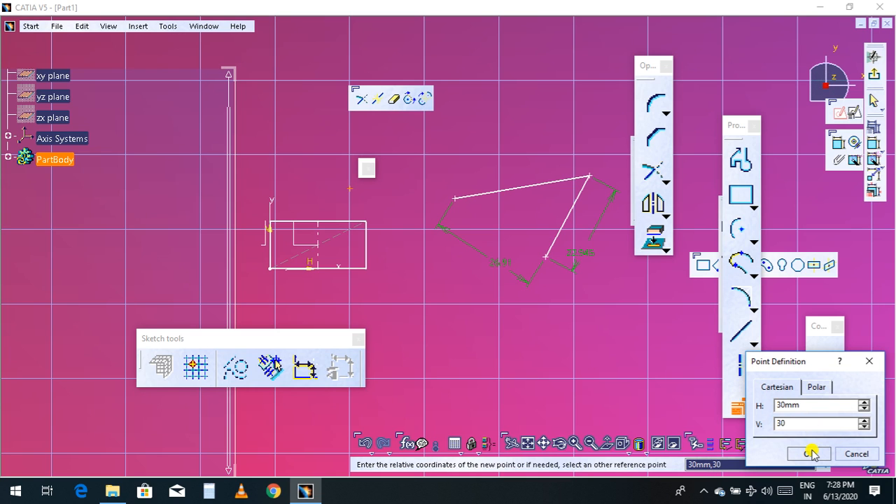
{"action": "left_click", "coordinate": [808, 454]}
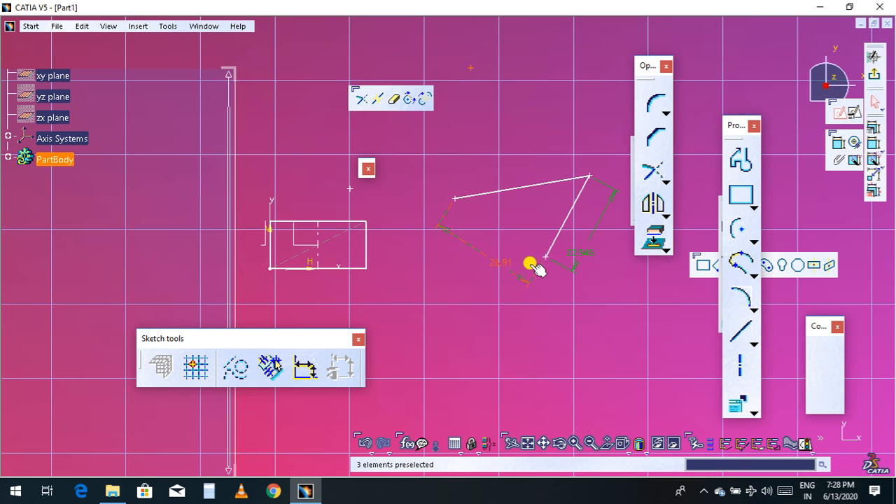
Step: Draw a vertical line downward from the new offset point and dimension its horizontal distance from the origin, below the rectangle
{"action": "left_click", "coordinate": [743, 338]}
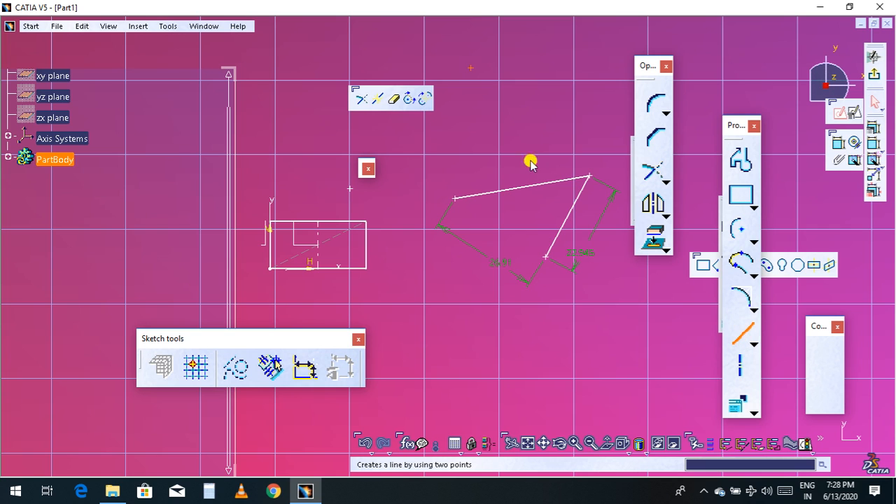
{"action": "left_click", "coordinate": [471, 68]}
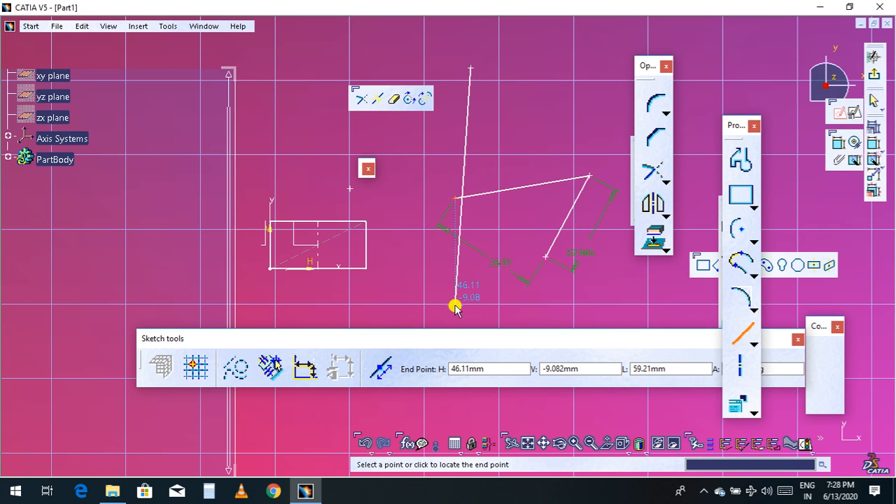
{"action": "left_click", "coordinate": [471, 300]}
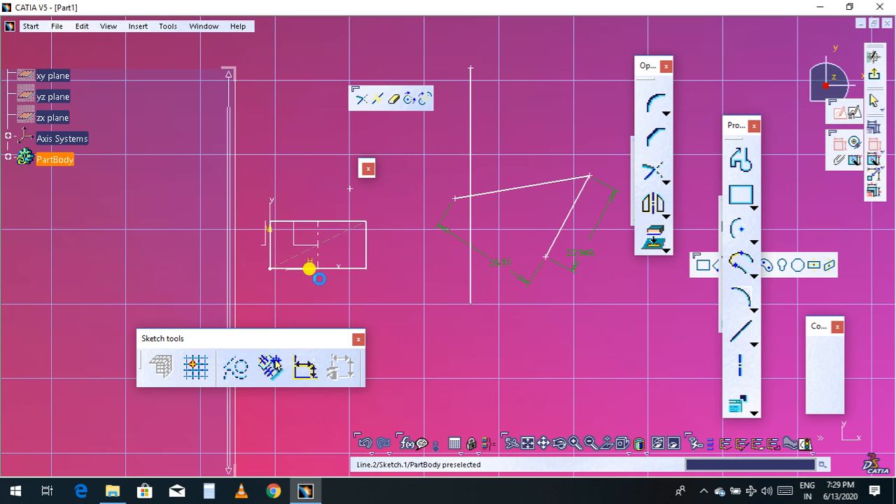
{"action": "left_click", "coordinate": [474, 267]}
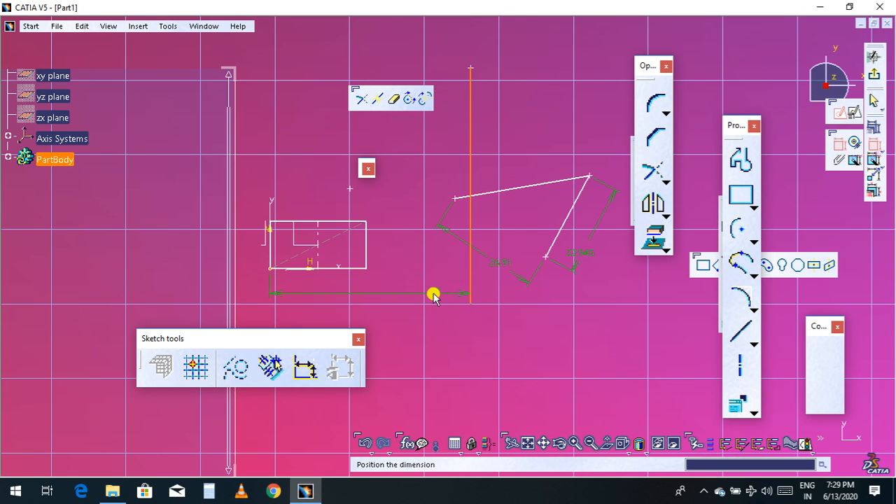
{"action": "left_click", "coordinate": [434, 295]}
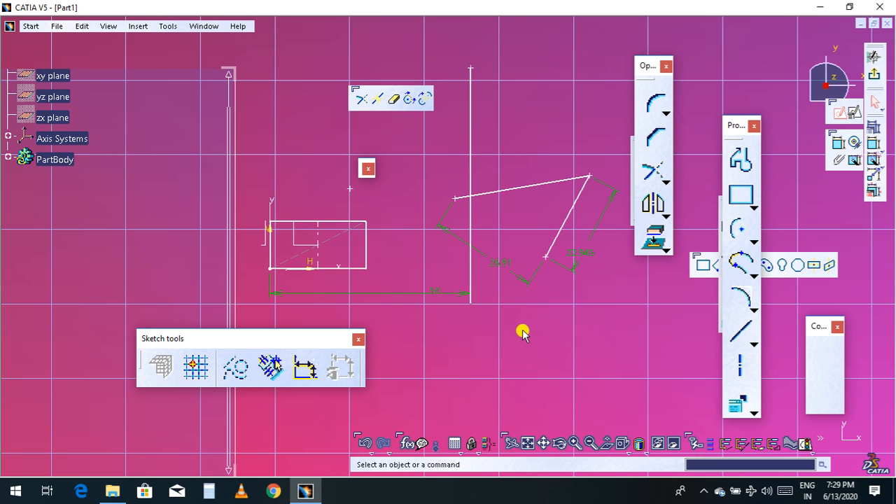
{"action": "left_click", "coordinate": [753, 411]}
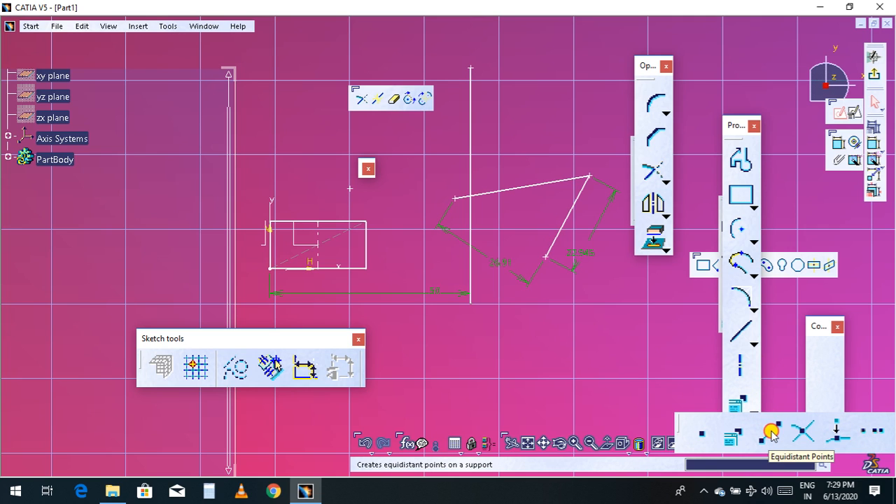
{"action": "left_click", "coordinate": [771, 429]}
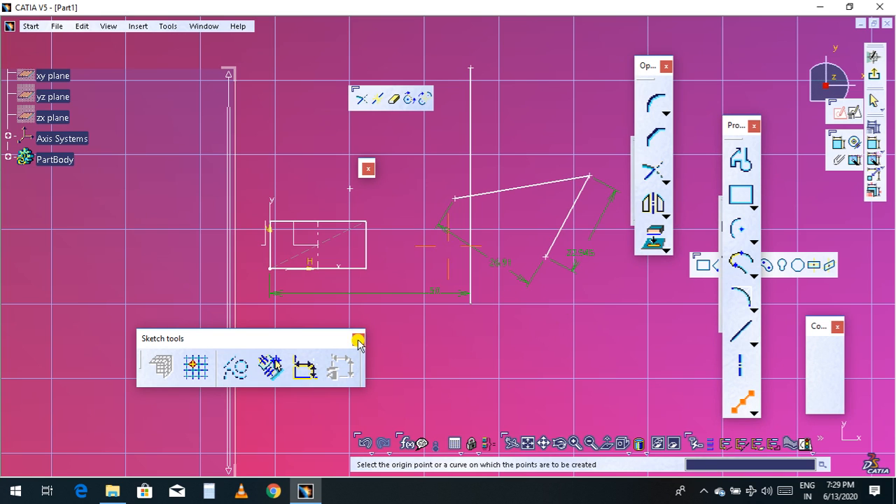
{"action": "middle_click_drag", "start_coordinate": [391, 343], "coordinate": [166, 294]}
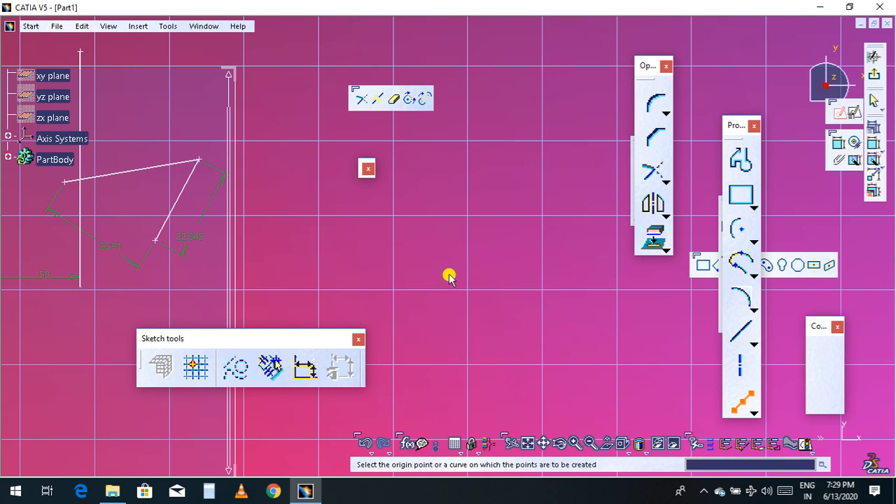
{"action": "left_click", "coordinate": [754, 414]}
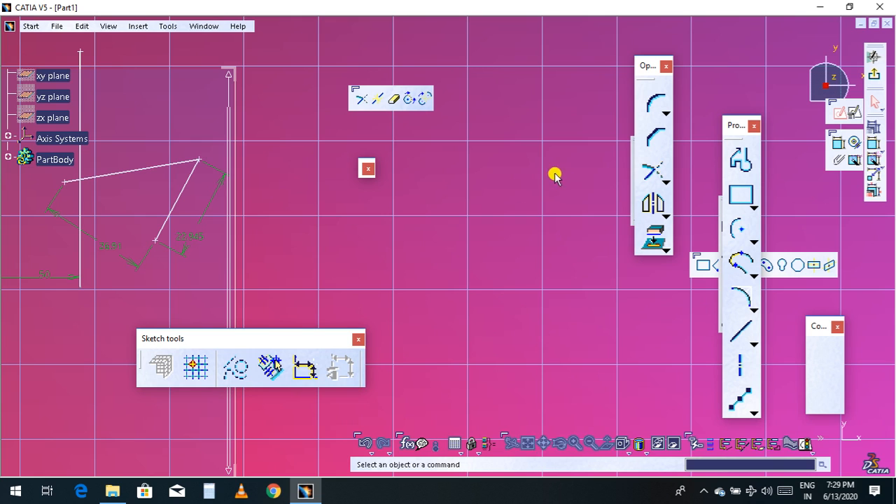
{"action": "left_click", "coordinate": [754, 411]}
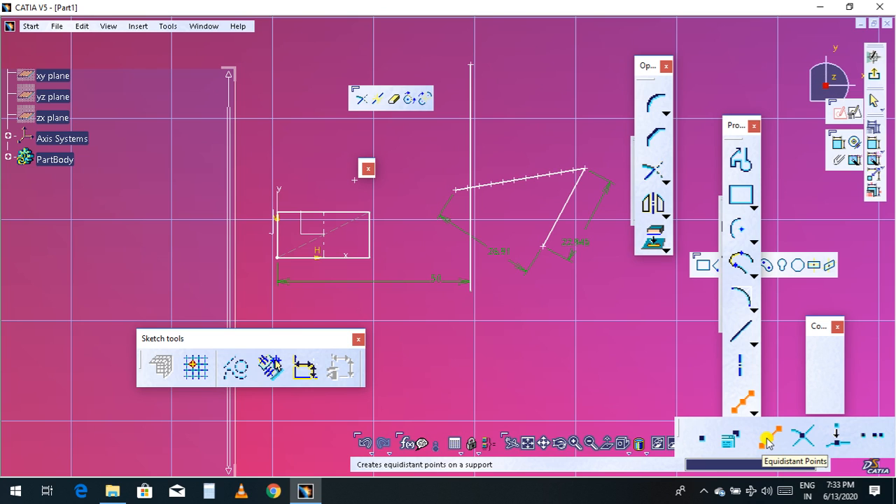
{"action": "left_click", "coordinate": [768, 441]}
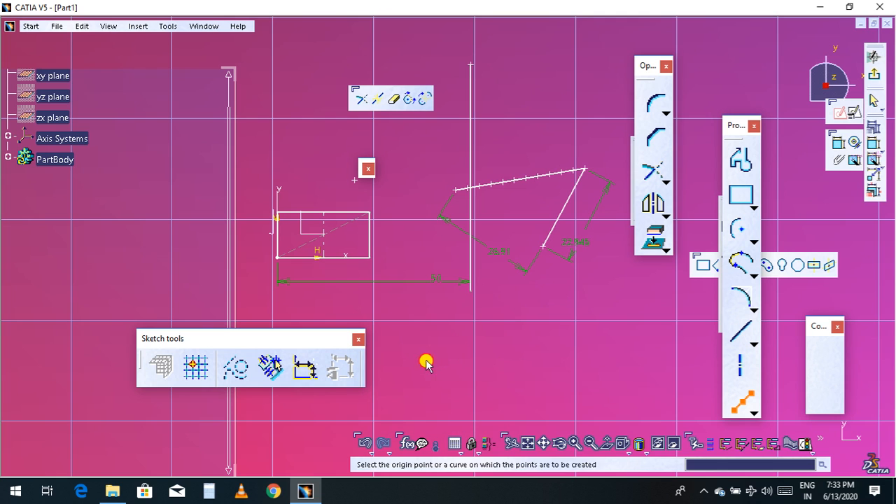
Step: Draw a separate slanted line in the empty area to the right of the two connected lines, from its upper end down to its lower-left end
{"action": "left_click", "coordinate": [739, 328]}
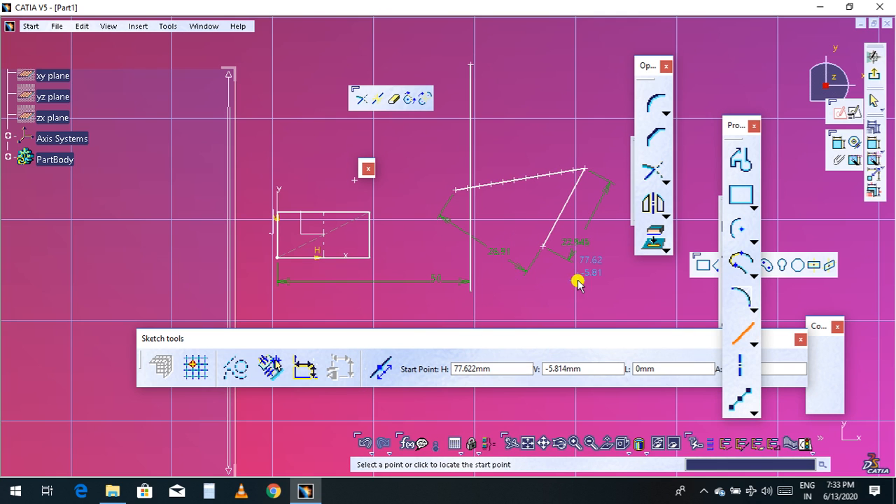
{"action": "middle_click_drag", "start_coordinate": [526, 288], "coordinate": [272, 286]}
{"action": "left_click", "coordinate": [507, 164]}
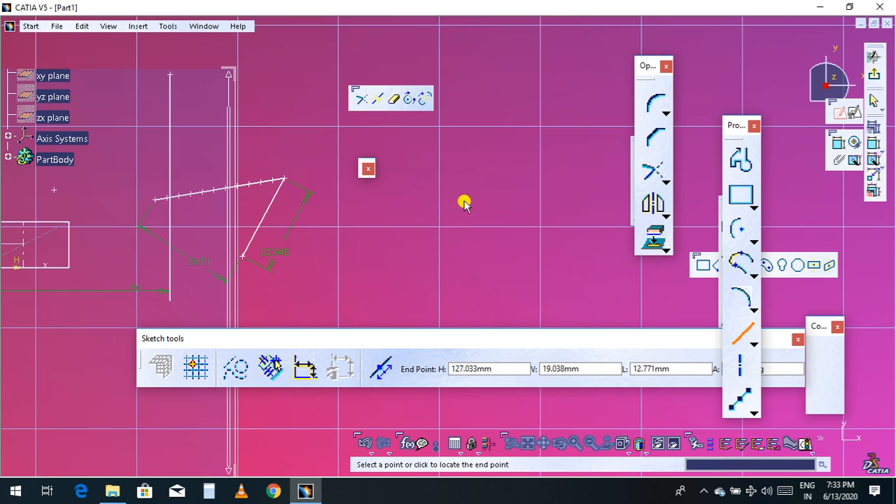
{"action": "left_click", "coordinate": [398, 285]}
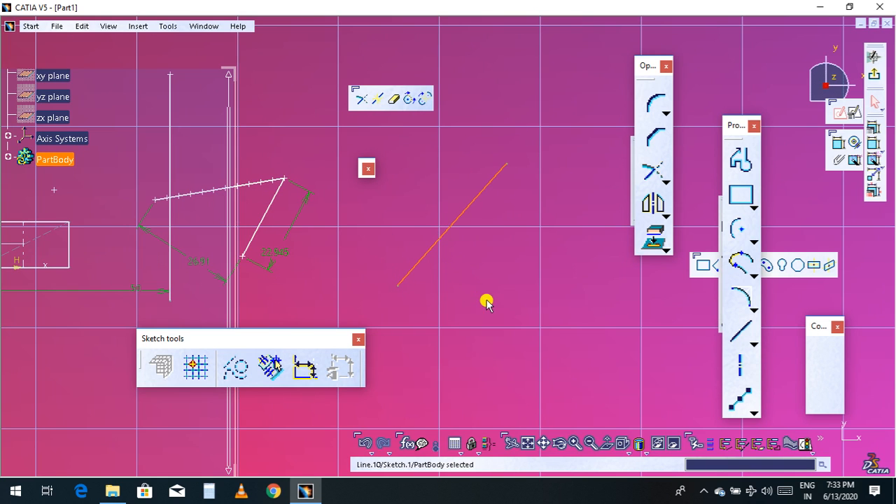
Step: Draw a horizontal line about 37 mm long just below and to the right of the separate slanted line
{"action": "left_click", "coordinate": [741, 331]}
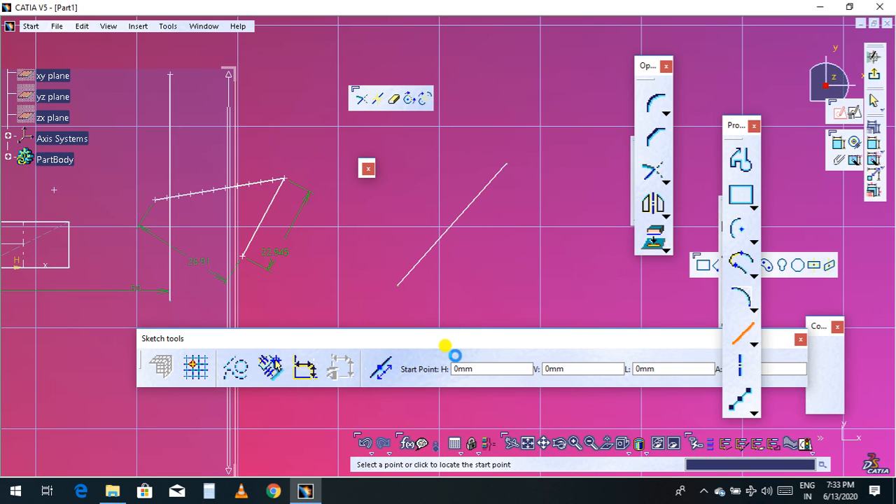
{"action": "left_click", "coordinate": [456, 293]}
{"action": "left_click", "coordinate": [598, 292]}
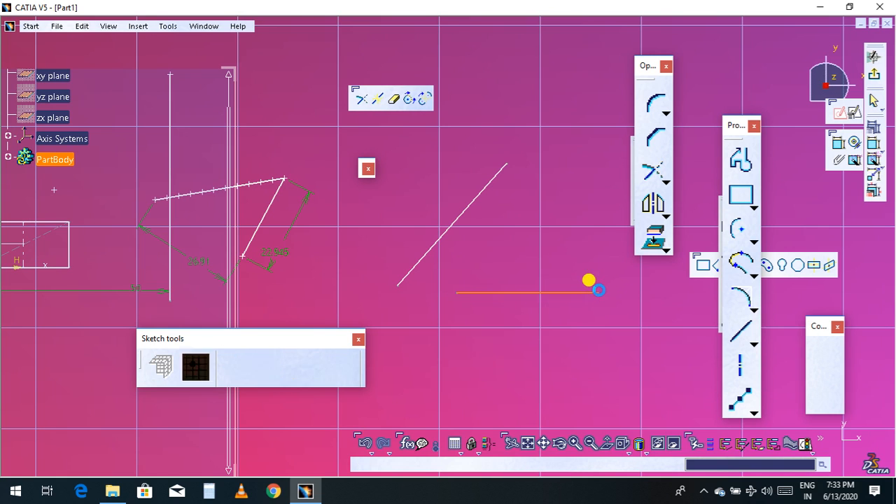
Step: Create 4 equidistant points along the new horizontal line, from its left end to its right end
{"action": "left_click", "coordinate": [750, 412]}
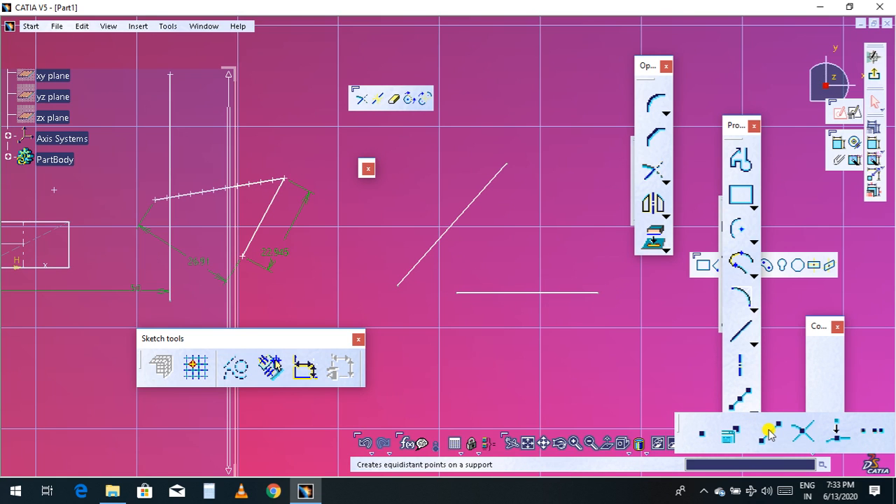
{"action": "left_click", "coordinate": [769, 432]}
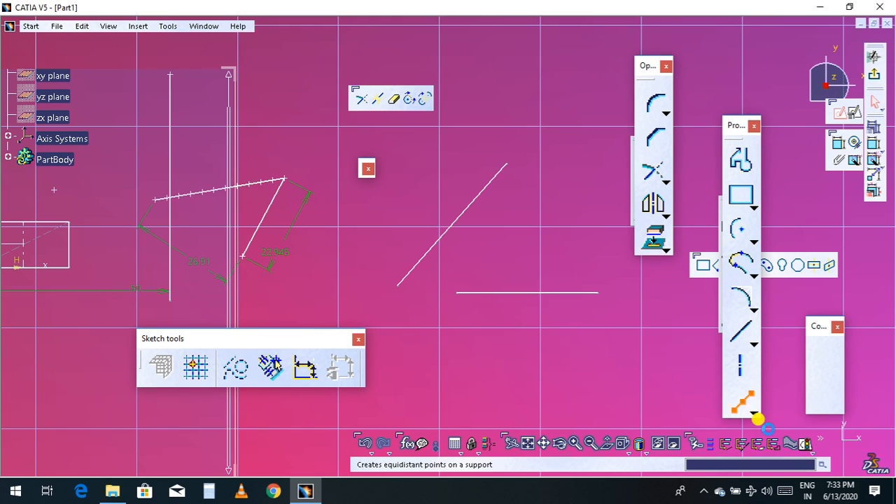
{"action": "left_click", "coordinate": [459, 292]}
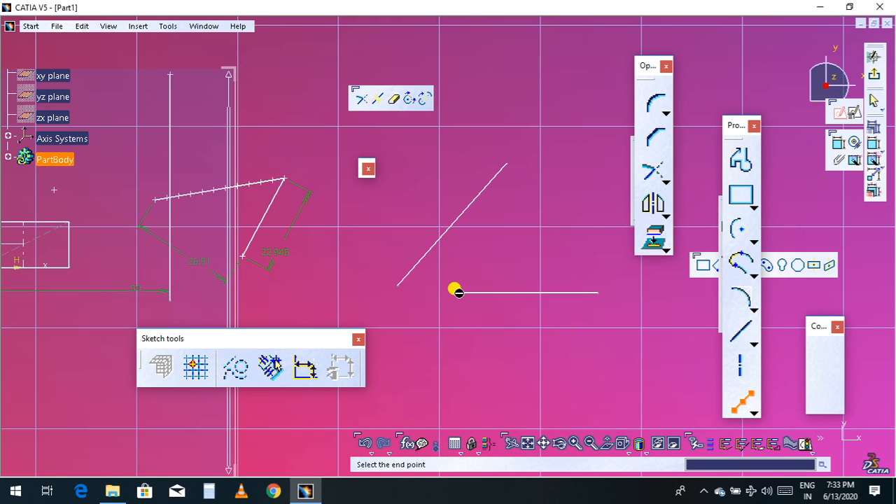
{"action": "left_click", "coordinate": [592, 292]}
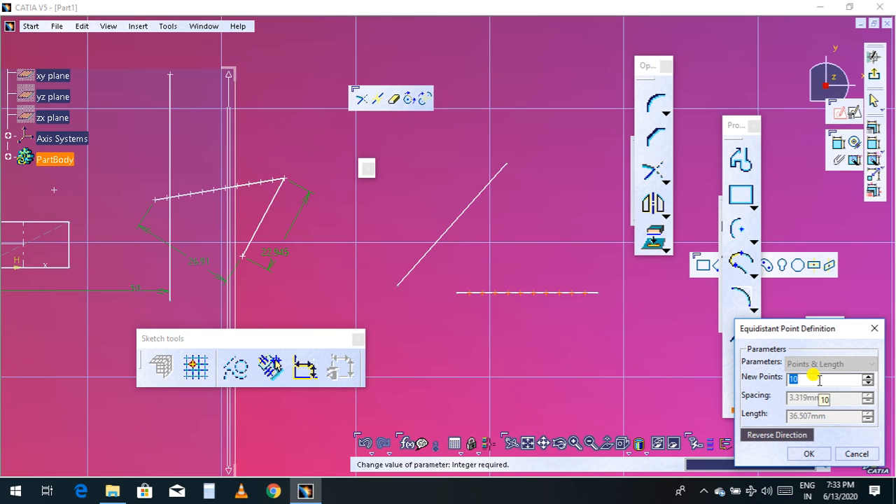
{"action": "type", "text": "4"}
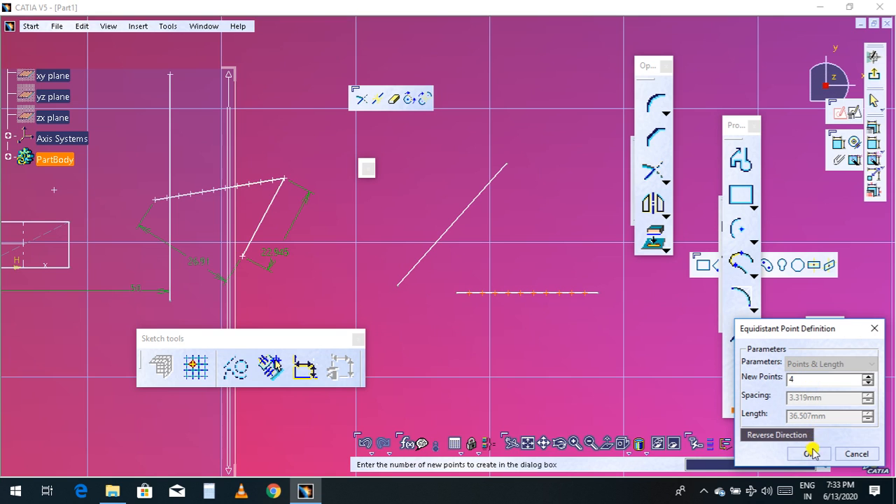
{"action": "left_click", "coordinate": [807, 453]}
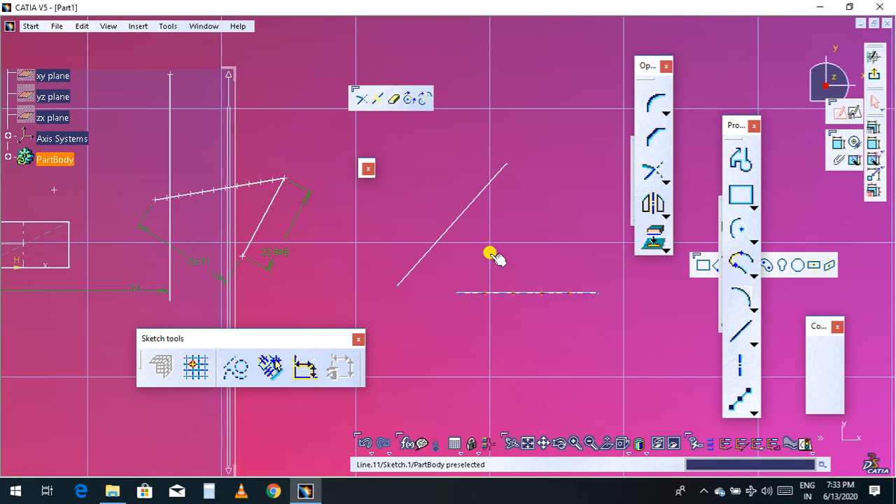
Step: Create 7 equidistant points along the separate slanted line, from its lower end to its upper end
{"action": "left_click", "coordinate": [740, 399]}
{"action": "left_click", "coordinate": [397, 285]}
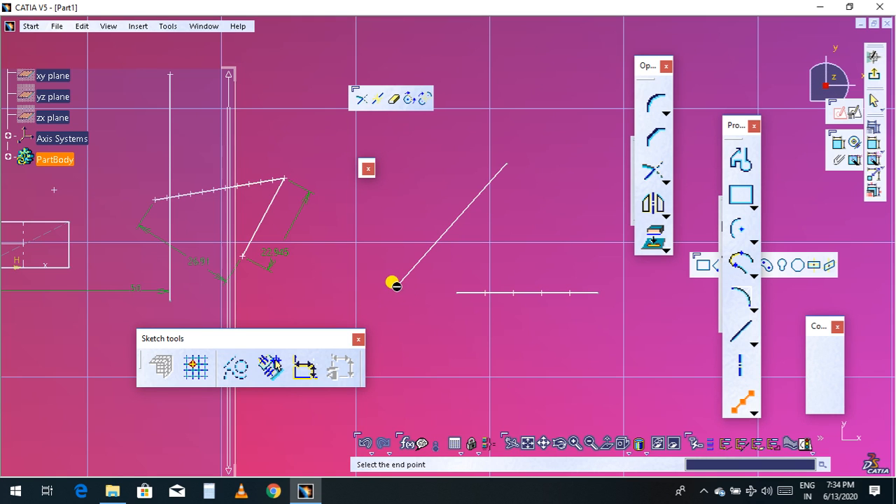
{"action": "left_click", "coordinate": [504, 165]}
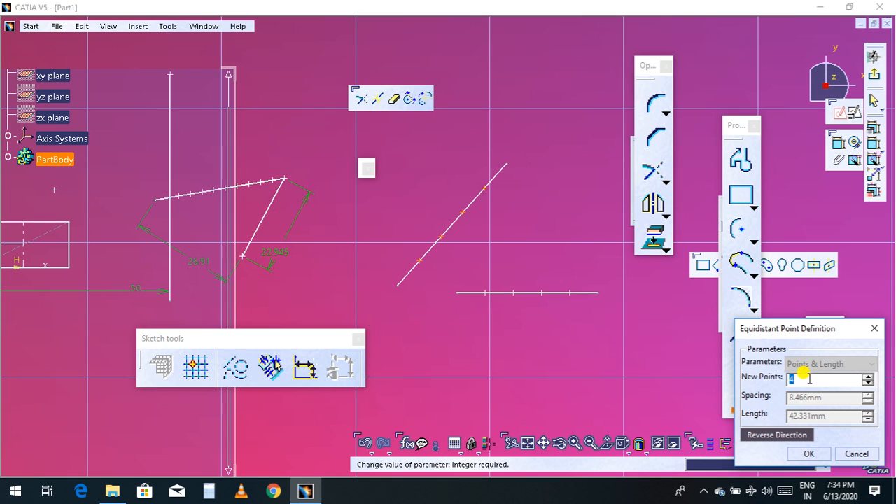
{"action": "left_click", "coordinate": [808, 454]}
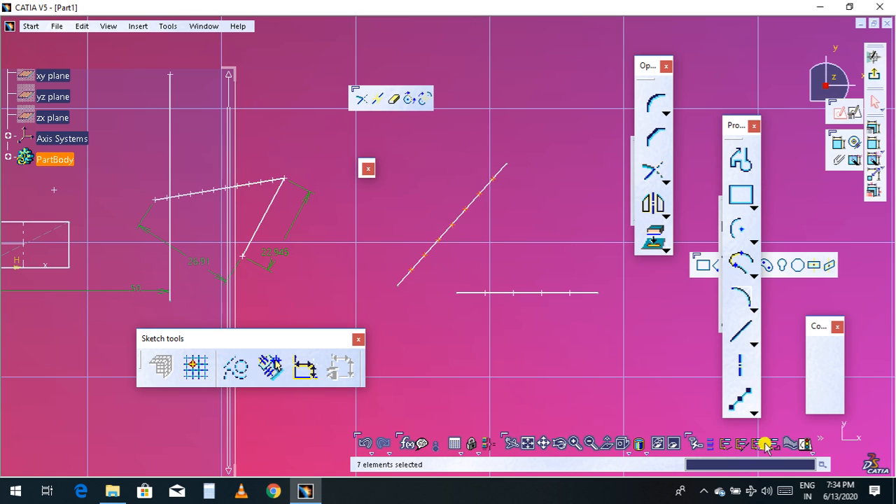
Step: Draw a circle by centre and radius in the empty area above the space between the connected lines and the separate slanted line
{"action": "left_click", "coordinate": [753, 412]}
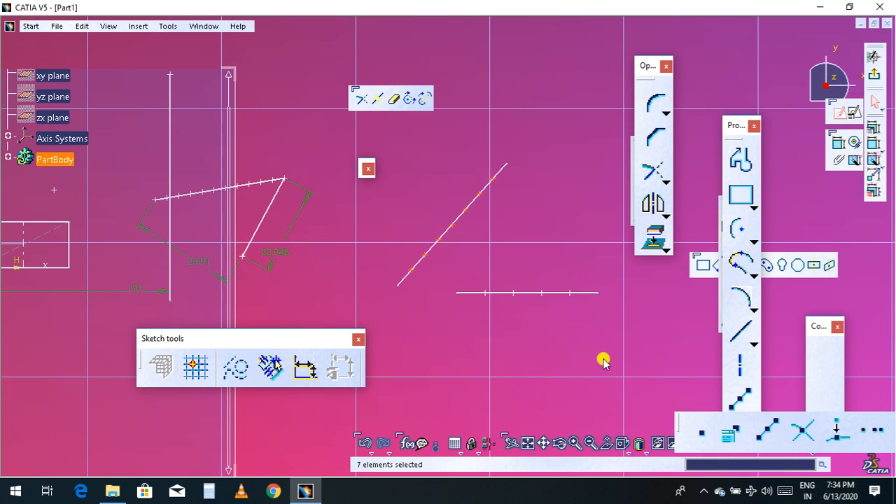
{"action": "left_click", "coordinate": [529, 442]}
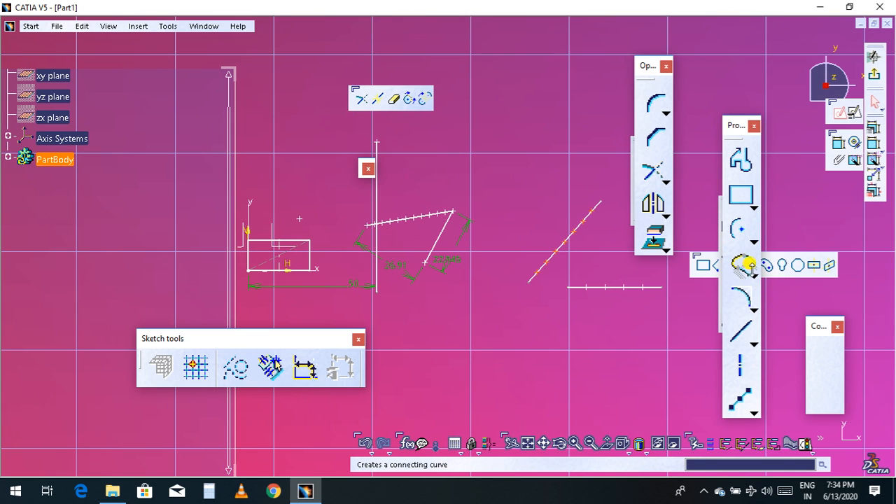
{"action": "left_click", "coordinate": [753, 239]}
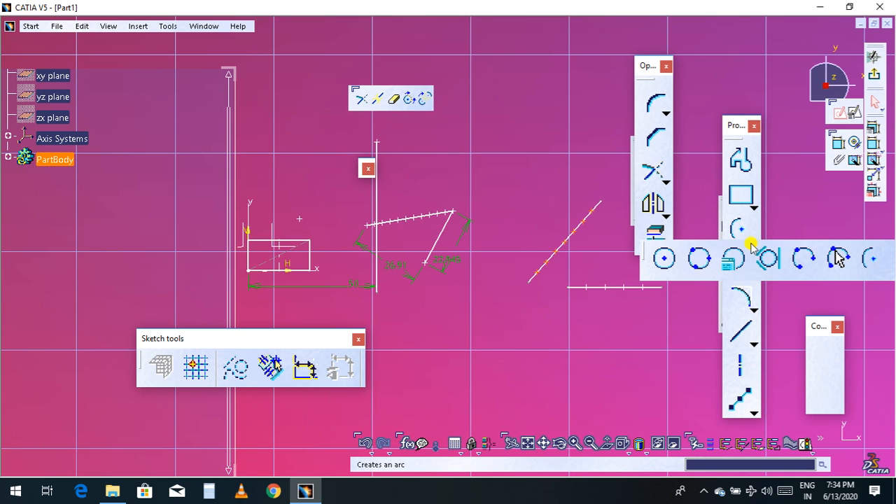
{"action": "left_click", "coordinate": [666, 260]}
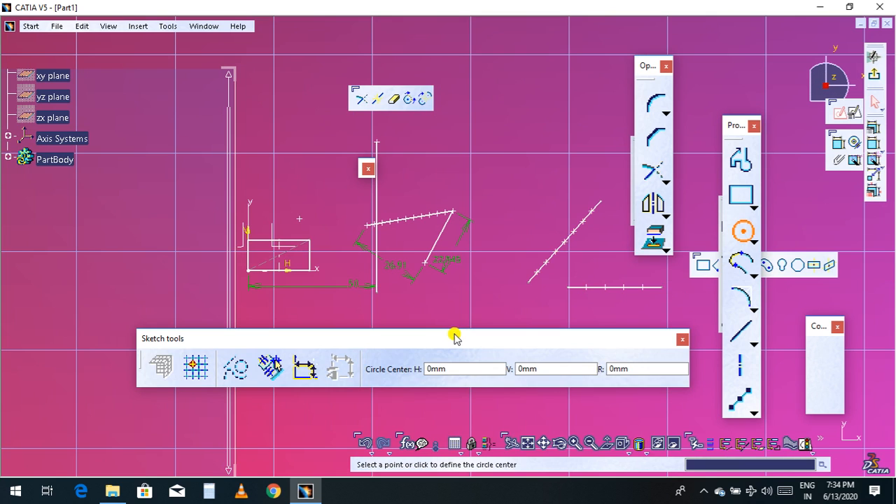
{"action": "left_click", "coordinate": [500, 112]}
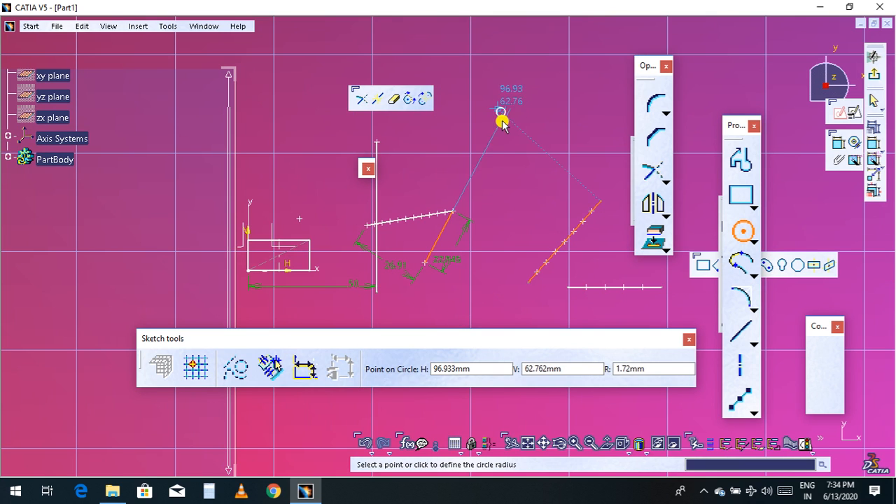
{"action": "left_click", "coordinate": [505, 153]}
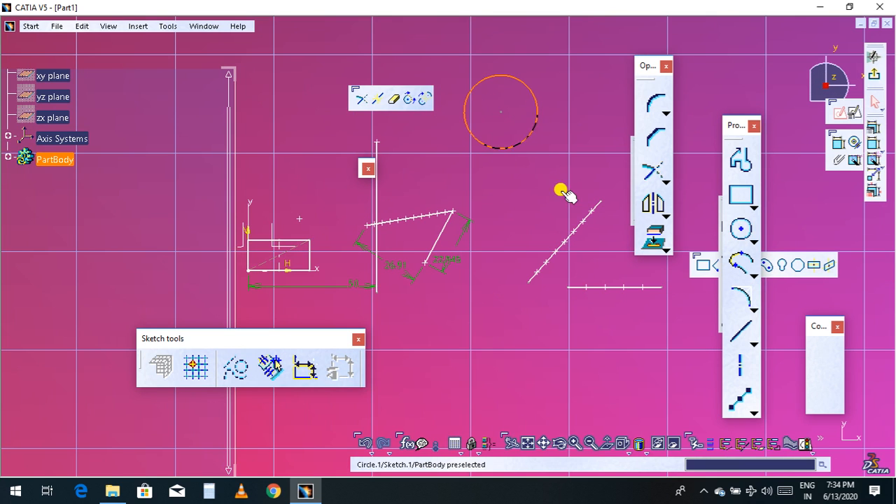
Step: Draw a larger second circle, about 24 mm in radius and centred near H 121 mm, V 41 mm, overlapping the first circle
{"action": "left_click", "coordinate": [728, 224]}
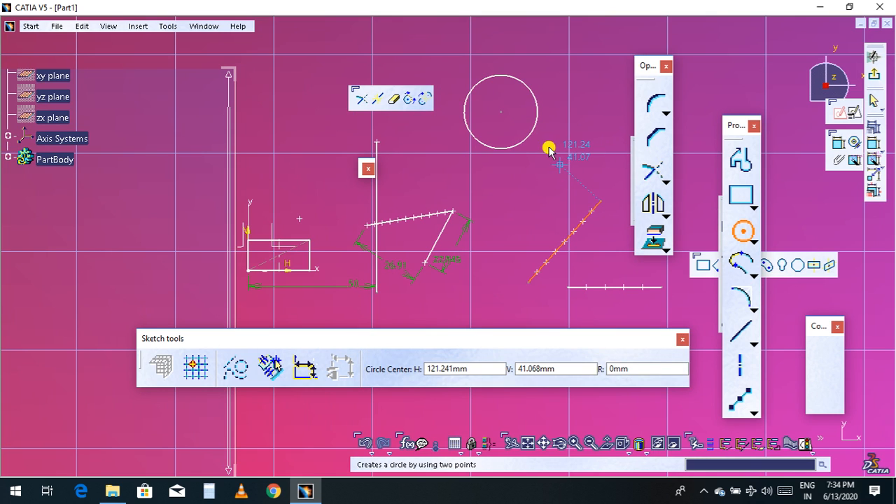
{"action": "left_click", "coordinate": [560, 165]}
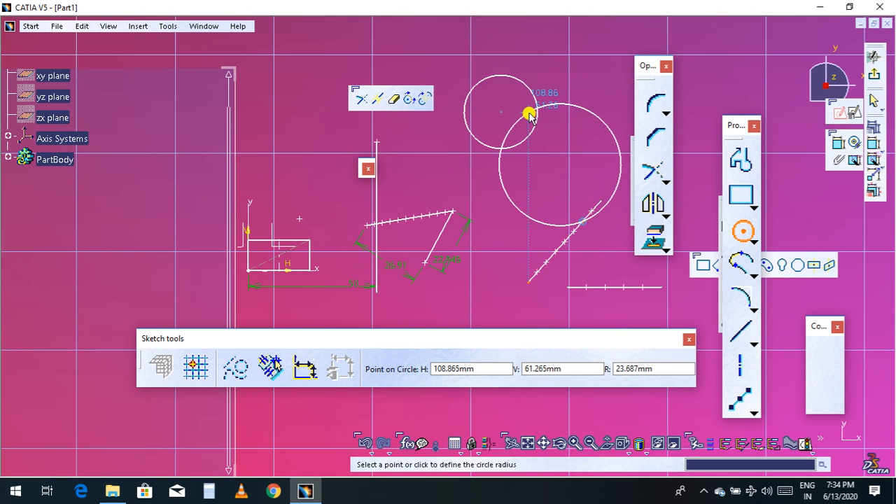
{"action": "left_click", "coordinate": [529, 112]}
{"action": "left_click", "coordinate": [650, 326]}
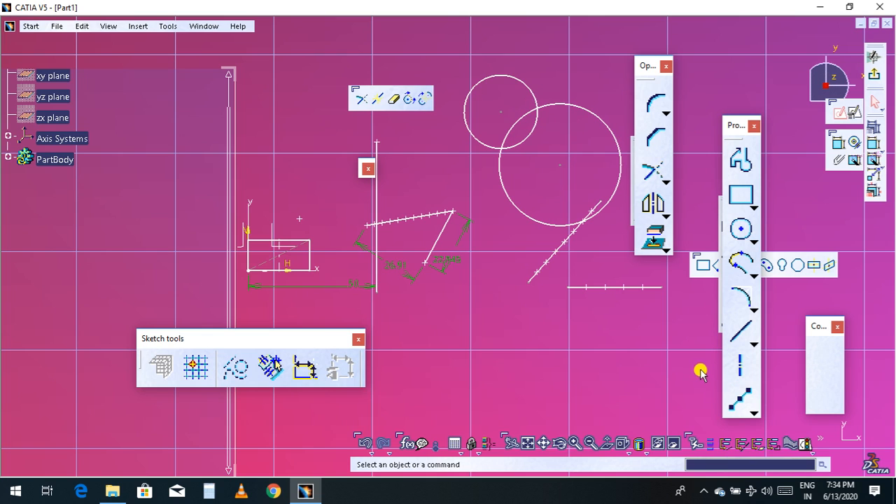
Step: Try to create intersection points where the two overlapping circles cross
{"action": "left_click", "coordinate": [755, 409]}
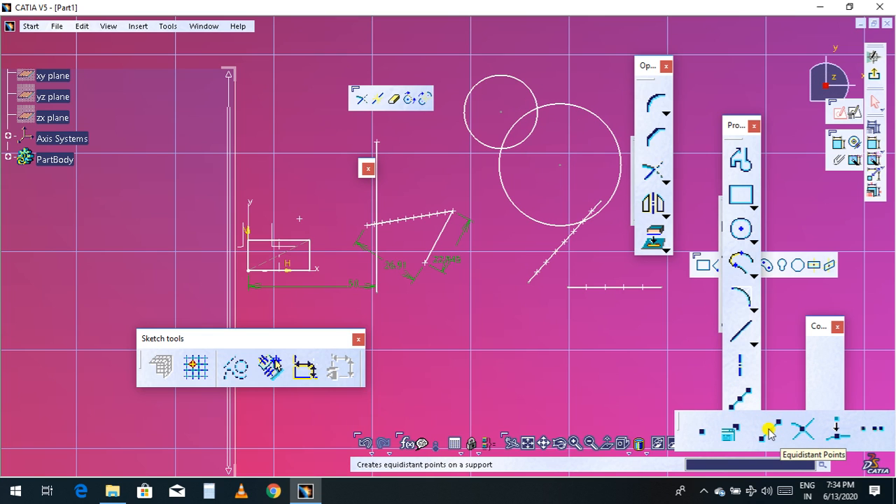
{"action": "left_click", "coordinate": [806, 431]}
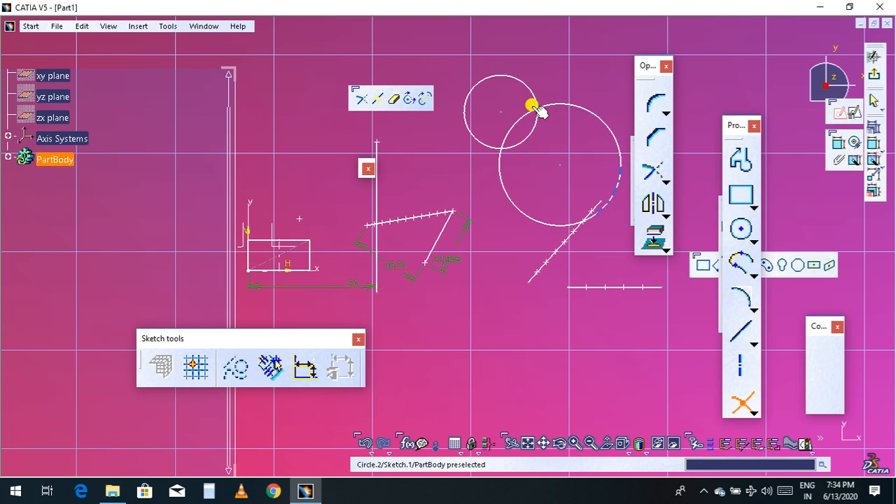
{"action": "left_click", "coordinate": [539, 109]}
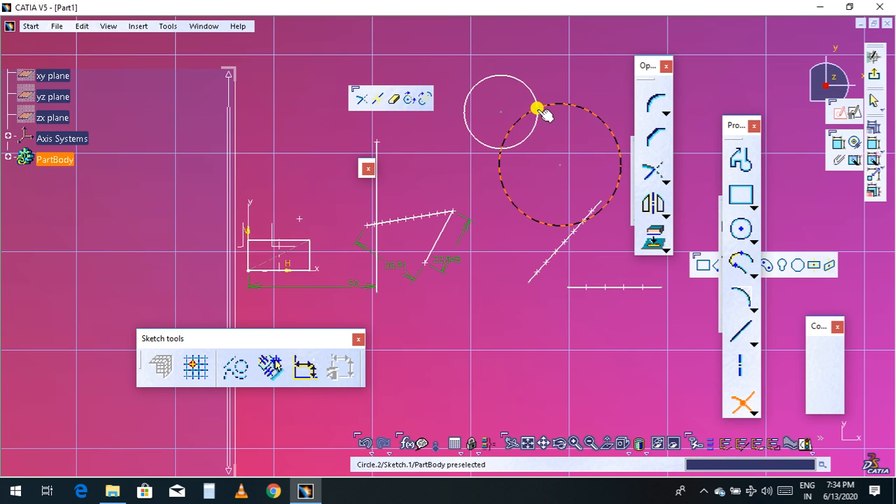
{"action": "left_click", "coordinate": [529, 98]}
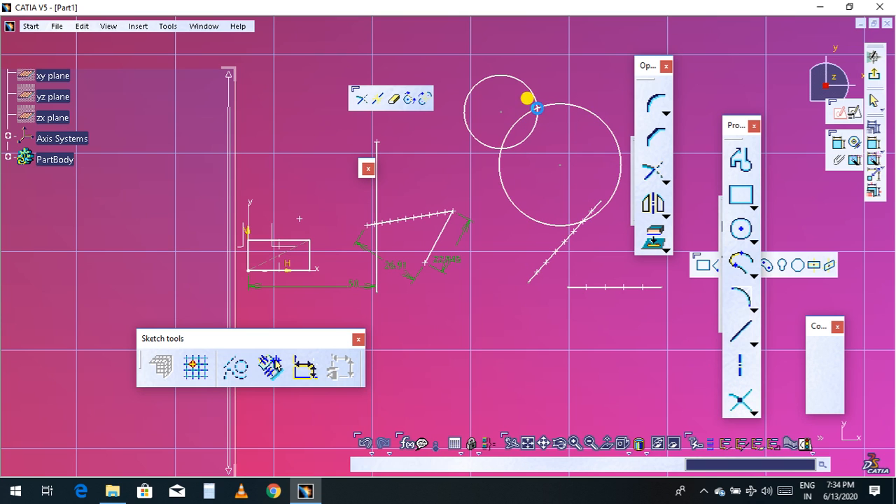
{"action": "left_click", "coordinate": [507, 151]}
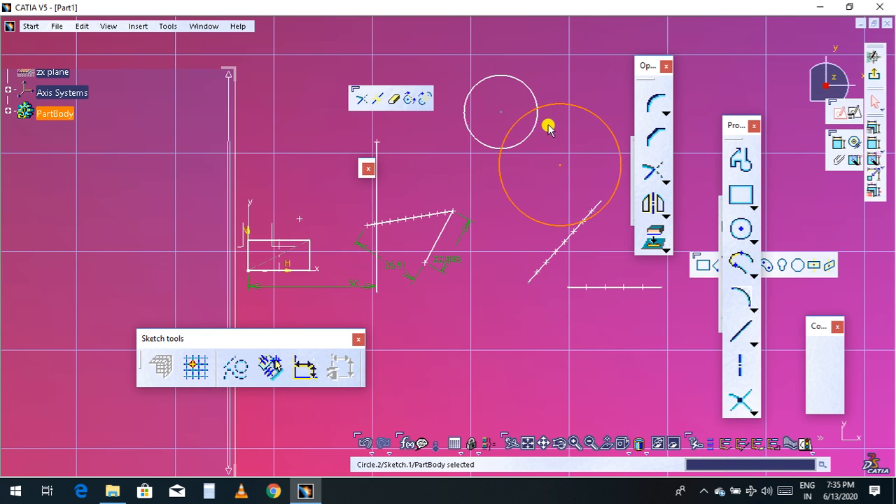
{"action": "left_click", "coordinate": [740, 399]}
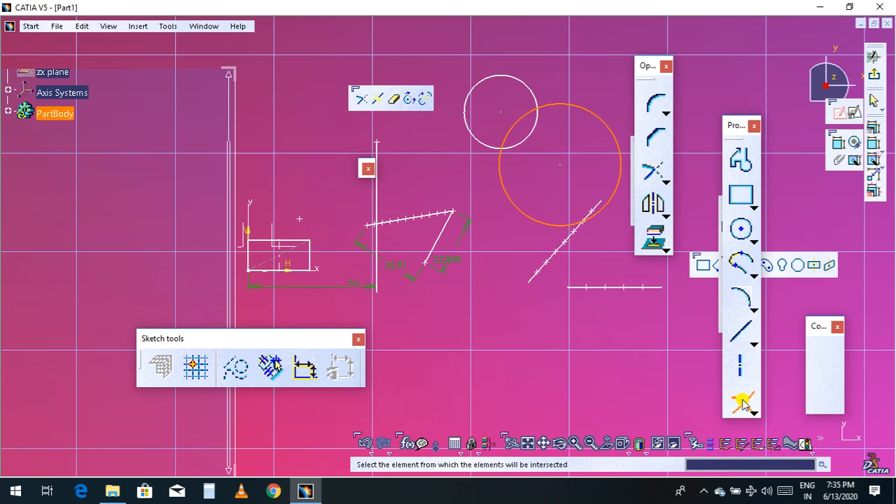
{"action": "left_click", "coordinate": [537, 105]}
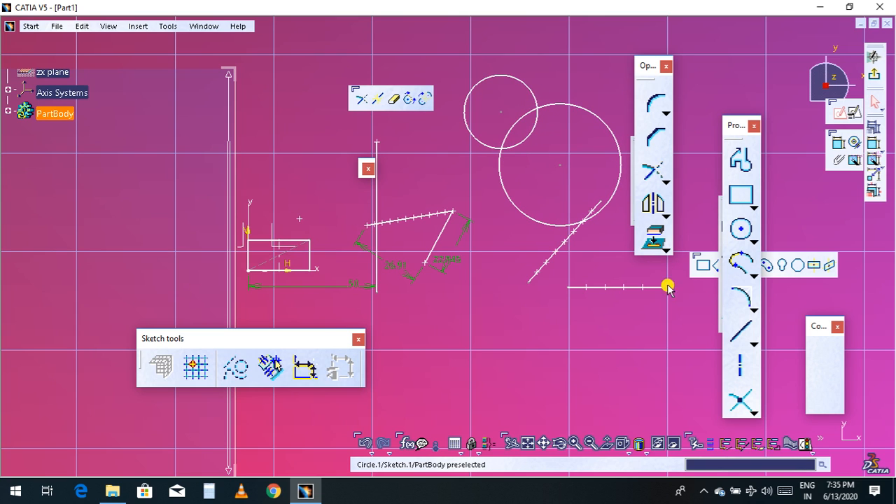
{"action": "left_click", "coordinate": [738, 394]}
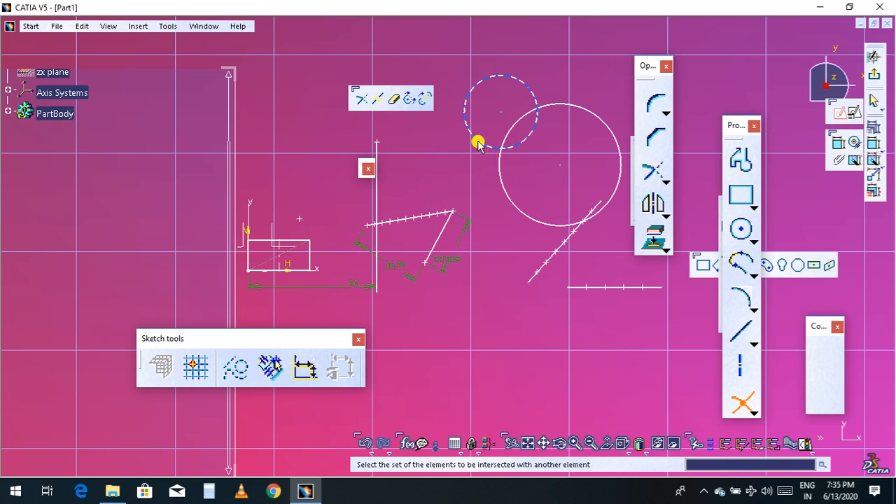
{"action": "left_click", "coordinate": [501, 149]}
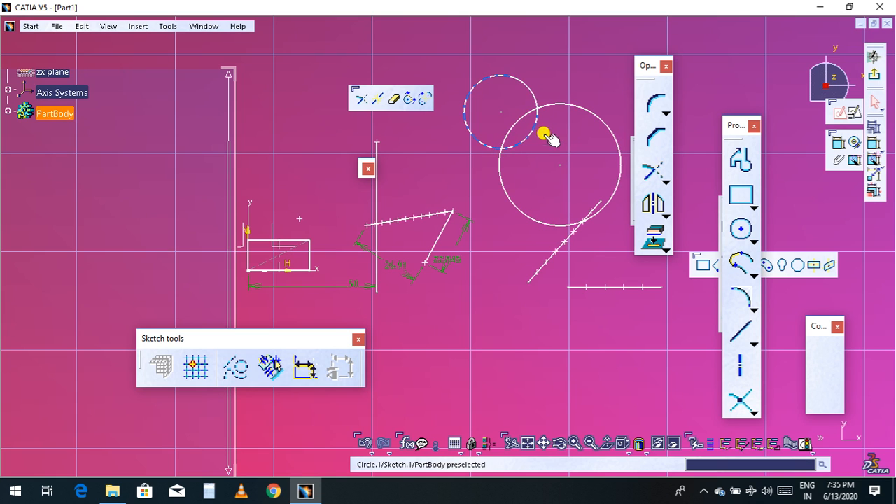
Step: Start the Projection Point tool
{"action": "left_click", "coordinate": [751, 409]}
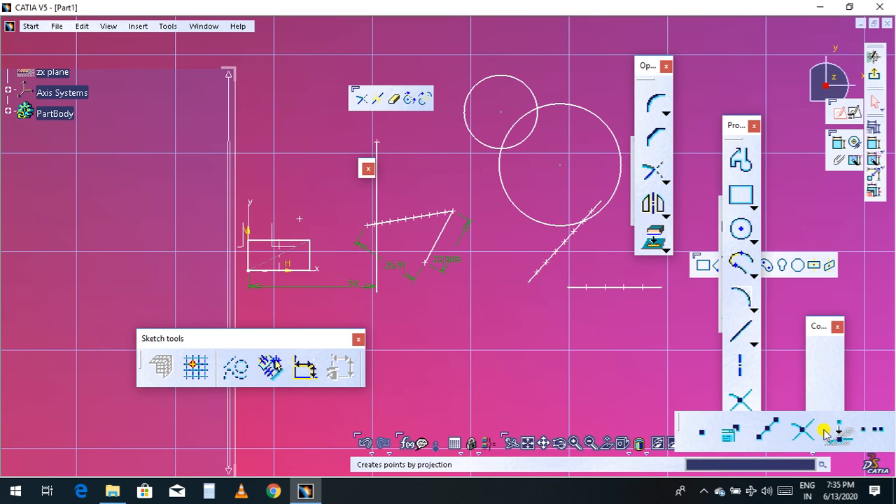